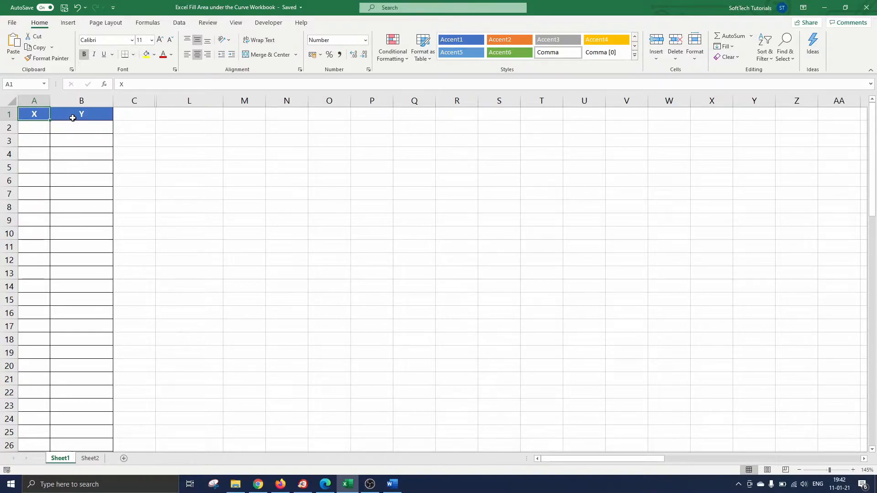
Fill column A down from 135 in steps of 1 up to 205 as a linear series.
click(40, 127)
text(135)
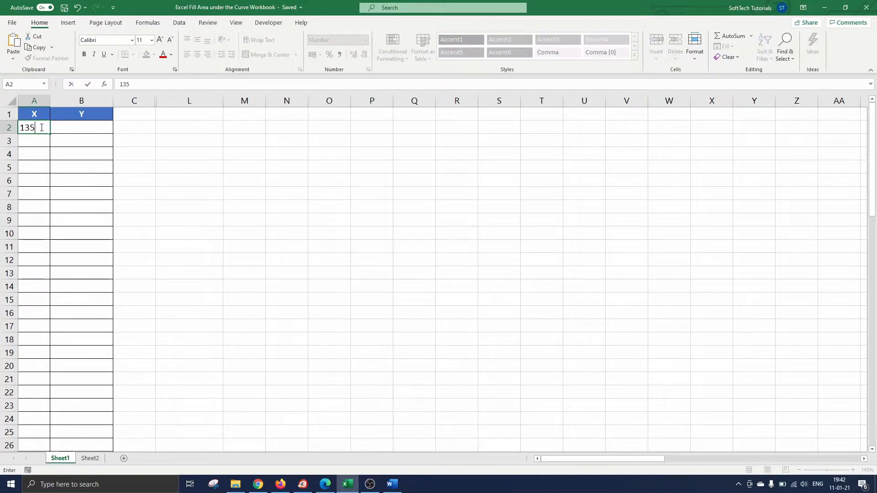
key(Return)
click(31, 128)
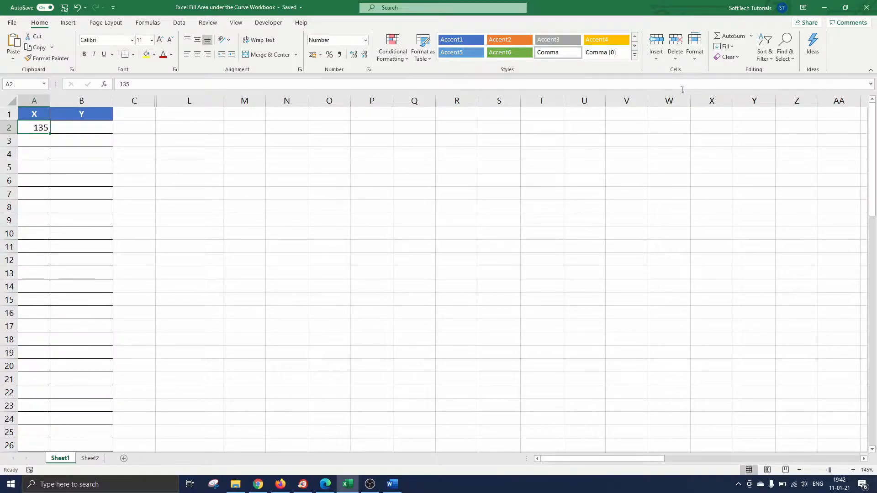
click(724, 46)
click(738, 123)
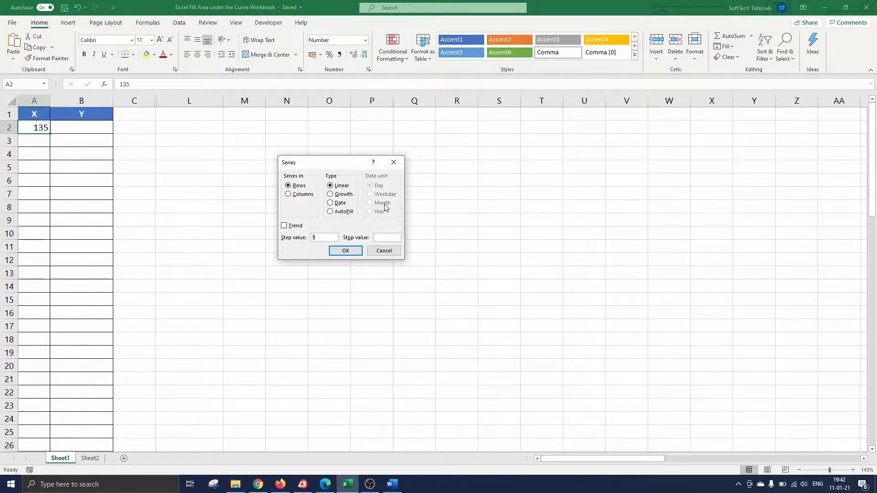
click(288, 194)
click(387, 238)
click(346, 252)
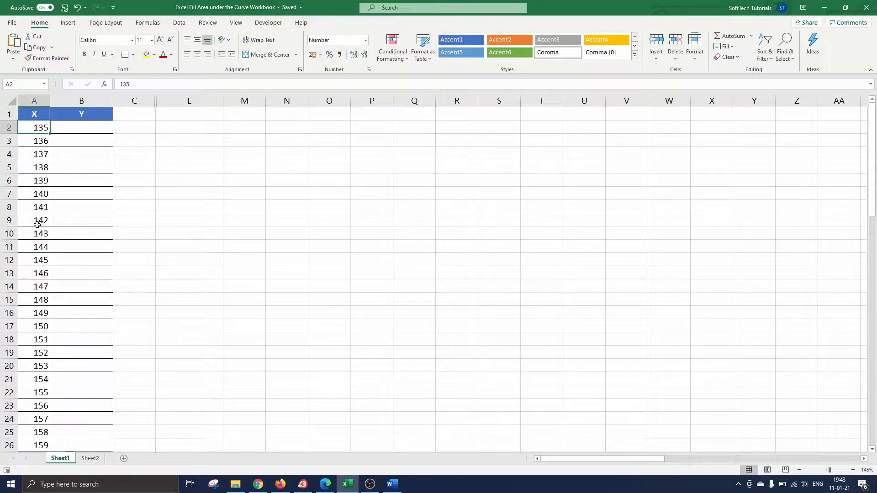
Enter =NORM.DIST(A2;171;8;FALSE) in cell B2.
click(91, 128)
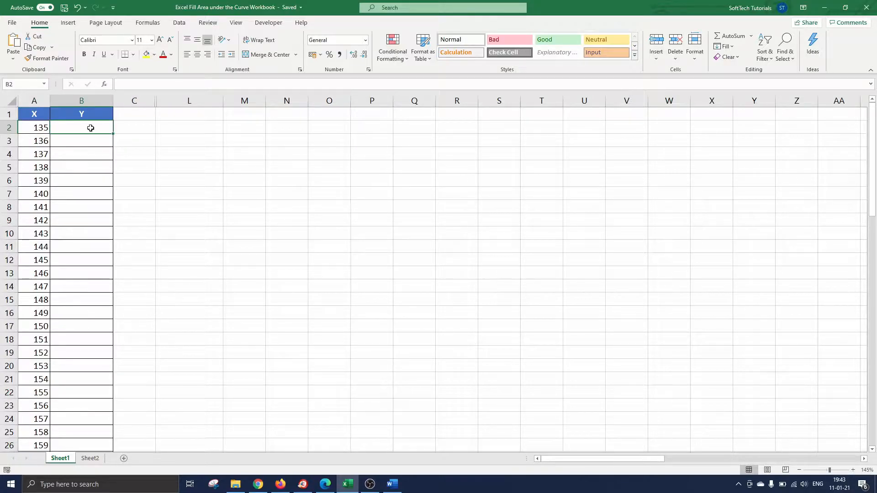
text(=norm.)
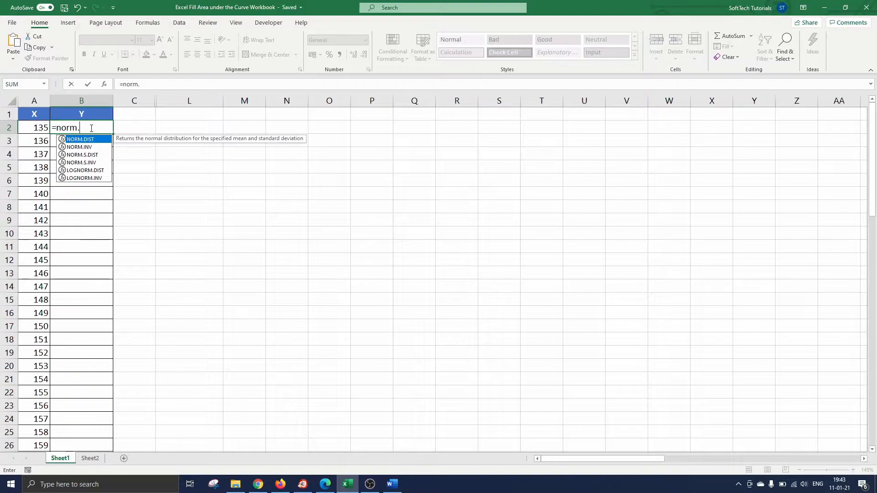
key(Tab)
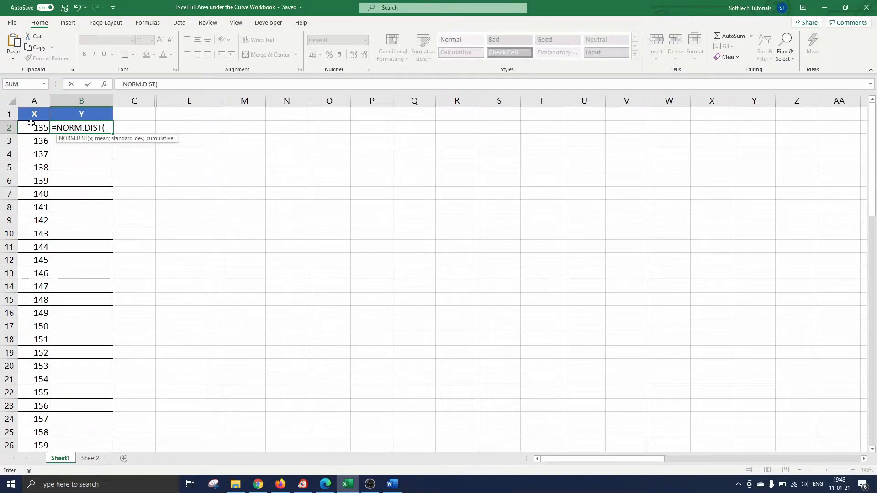
click(31, 126)
text(;171;)
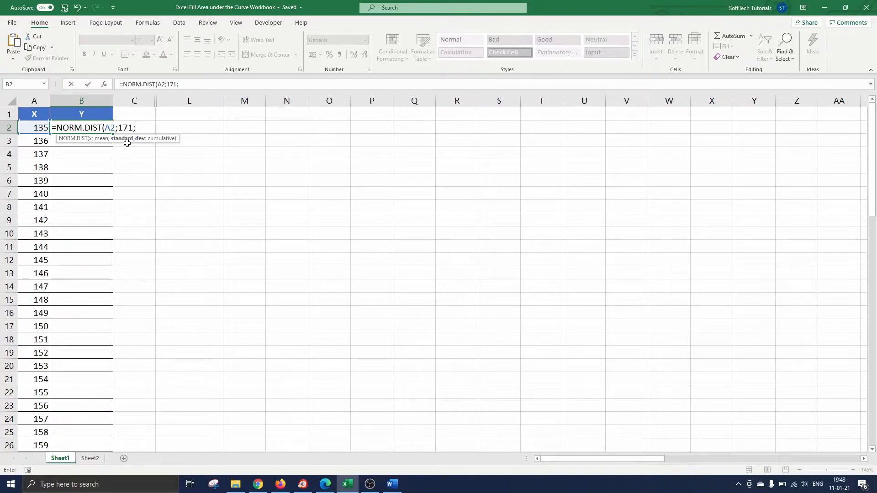
text(8;)
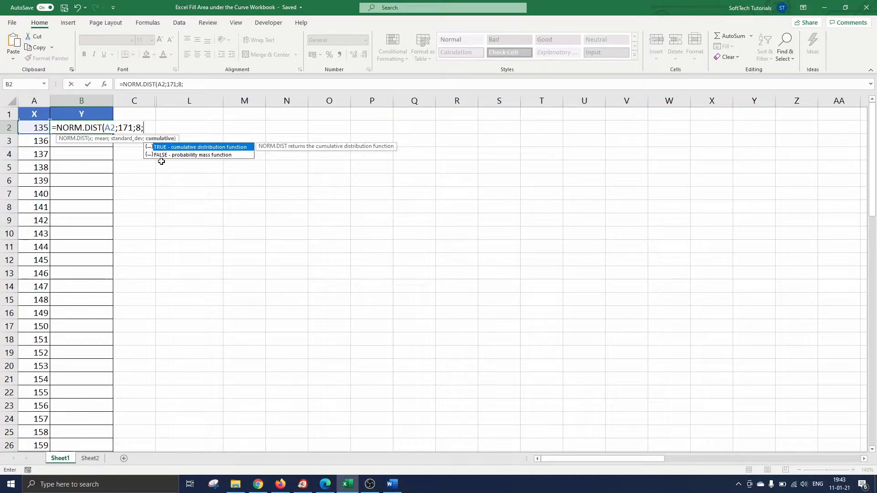
key(Down)
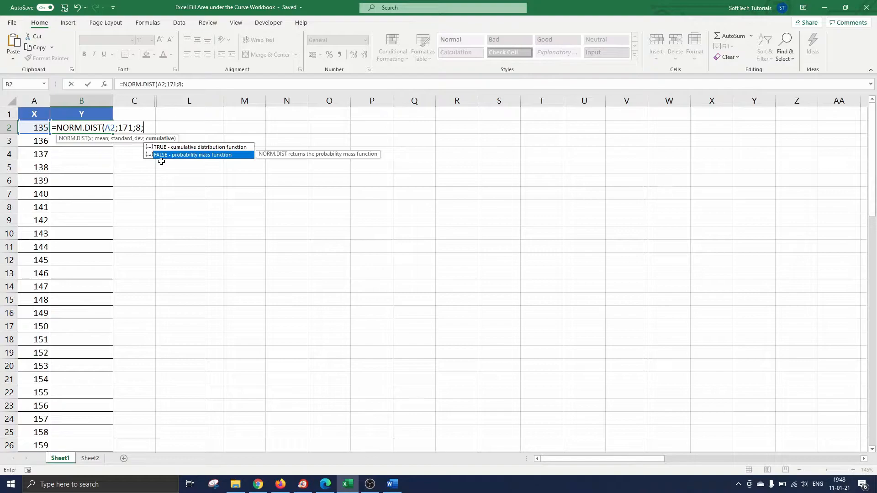
key(Tab)
text())
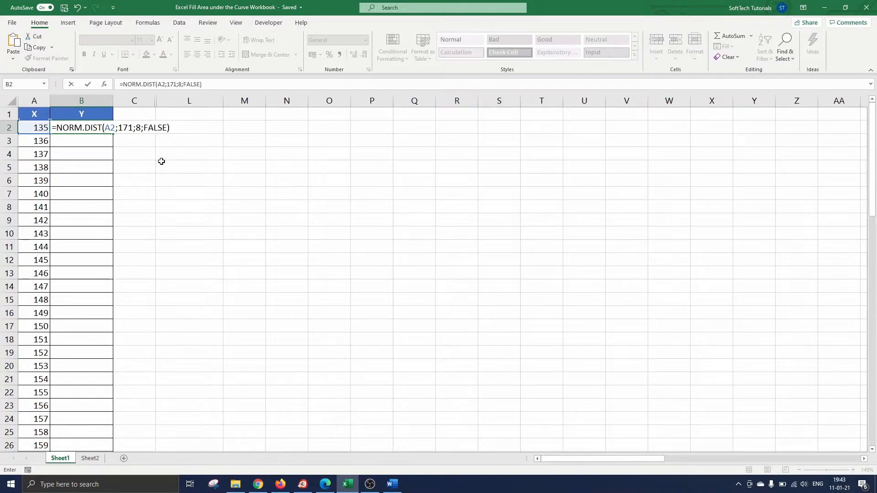
key(Return)
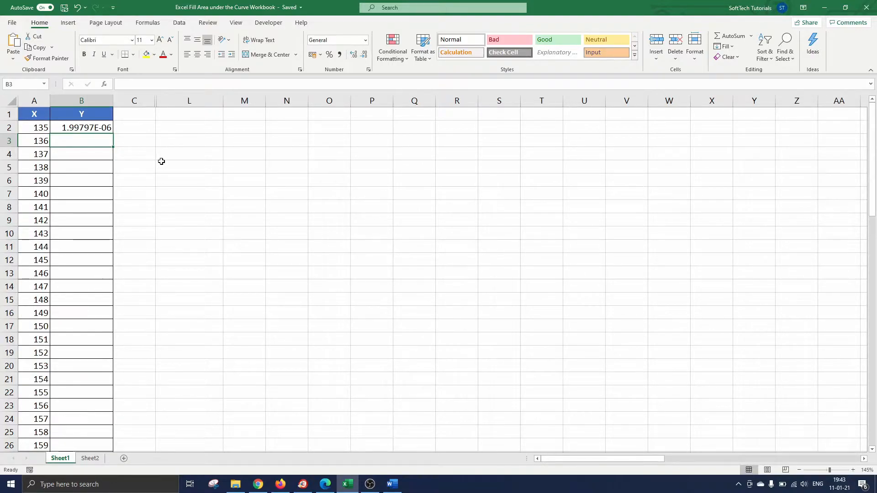
Copy the B2 formula down to row 72 and select the data range A2:B72.
click(105, 131)
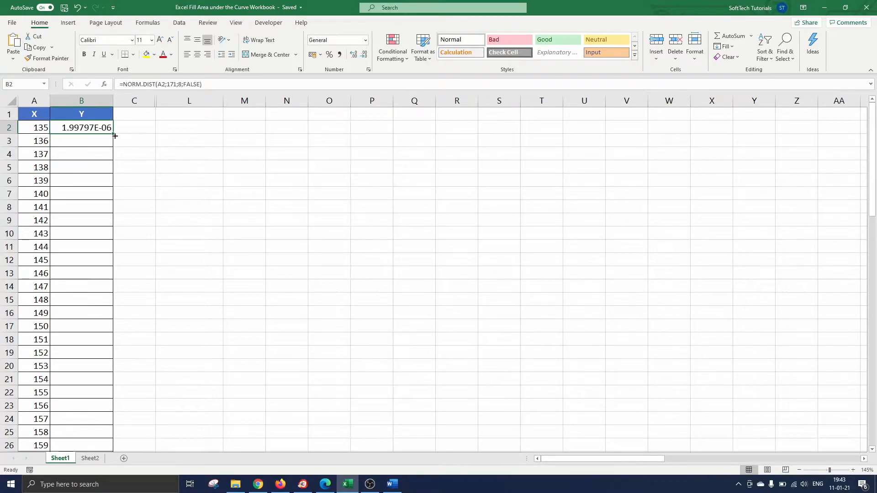
double_click(113, 134)
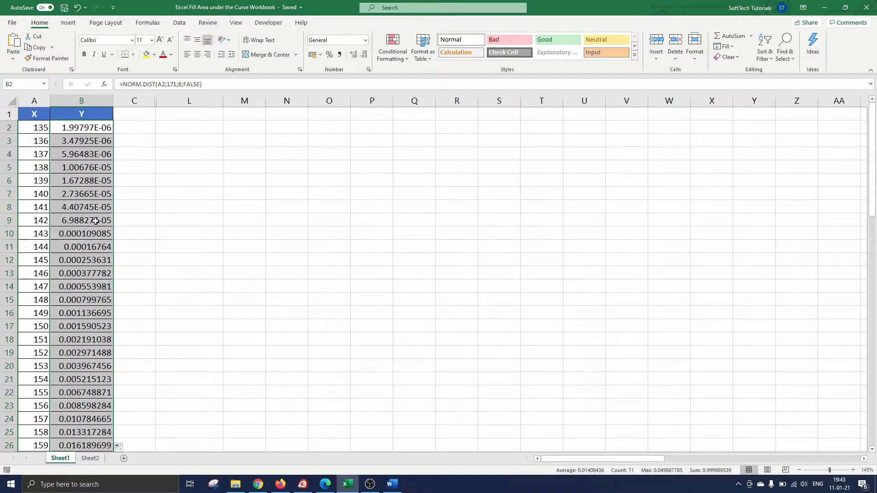
click(33, 116)
click(34, 122)
key(ctrl+shift+Right)
key(ctrl+shift+Down)
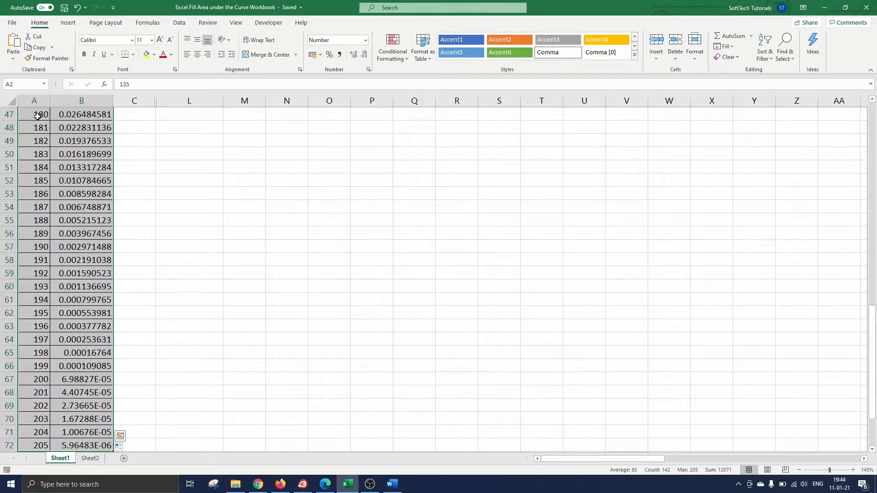
Insert a Scatter with Smooth Lines chart from the selected data, titled 'Normal Distribution'.
click(69, 23)
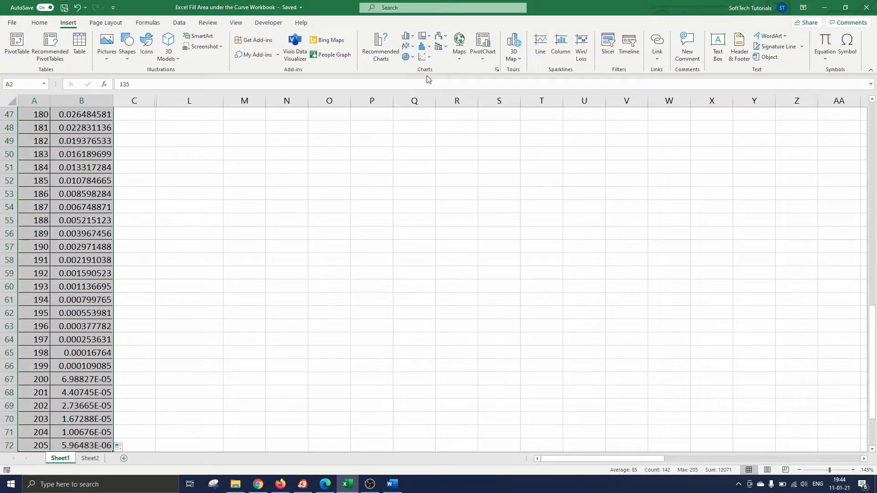
click(429, 56)
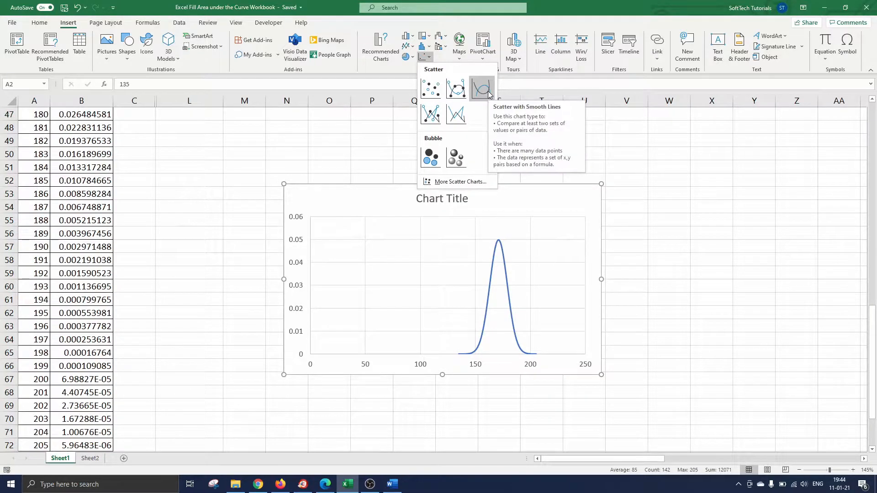
click(482, 89)
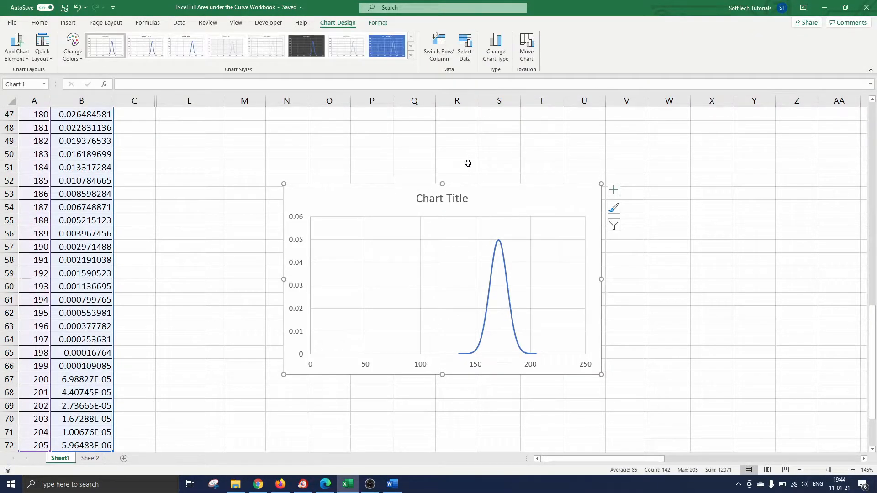
double_click(413, 201)
triple_click(419, 200)
text(Normal Distribution)
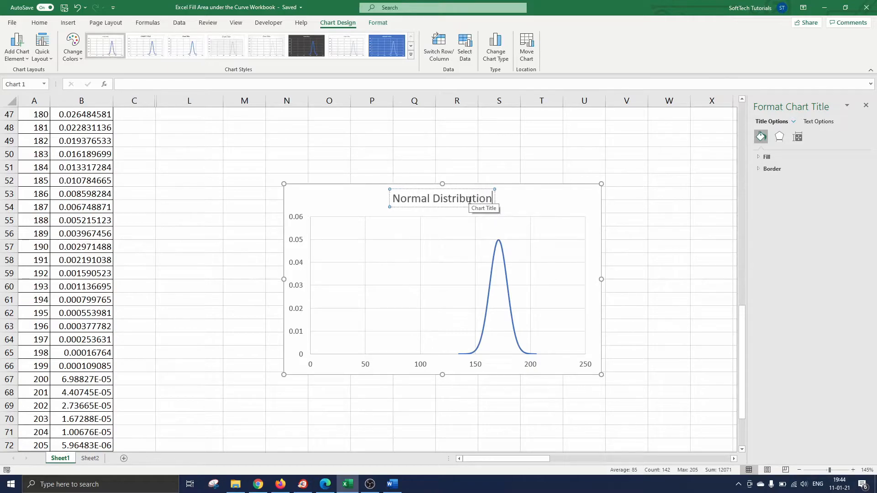
click(500, 157)
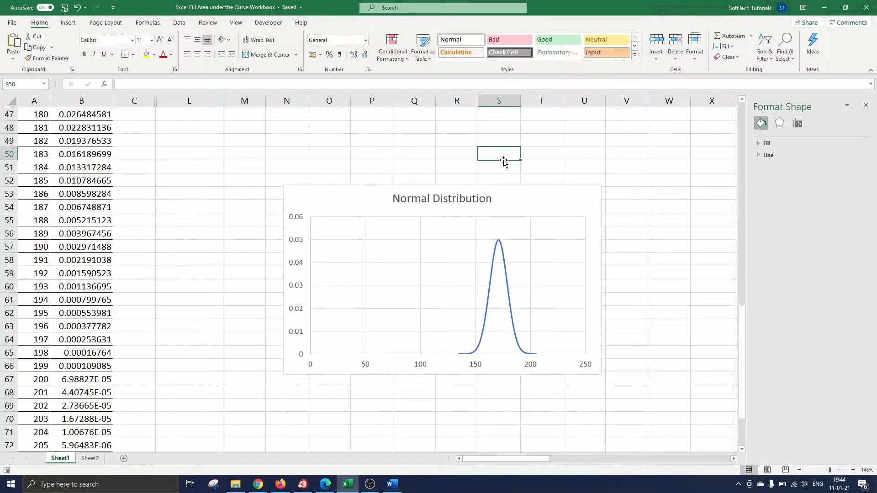
Change the bell curve's line colour to gray and select the chart's horizontal axis.
click(504, 254)
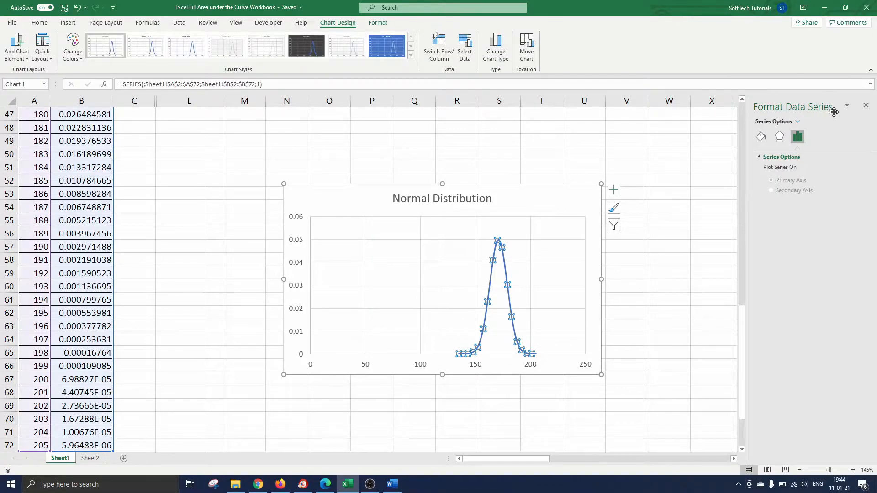
click(761, 136)
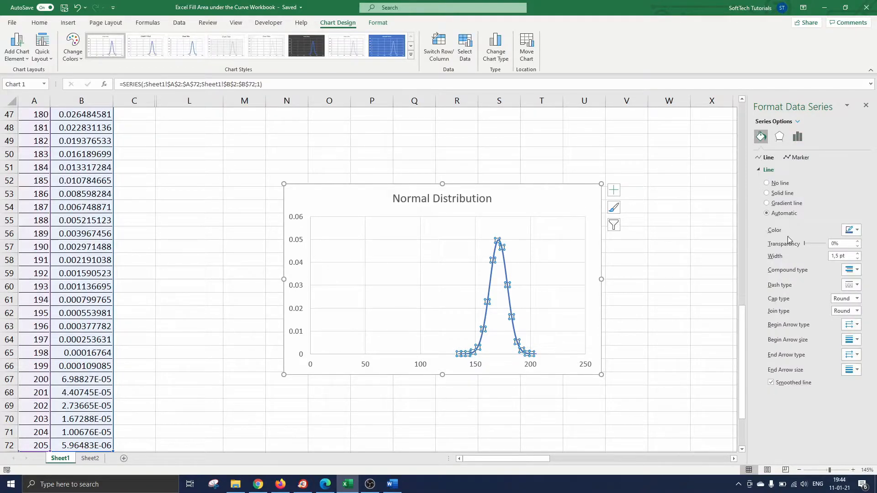
click(858, 232)
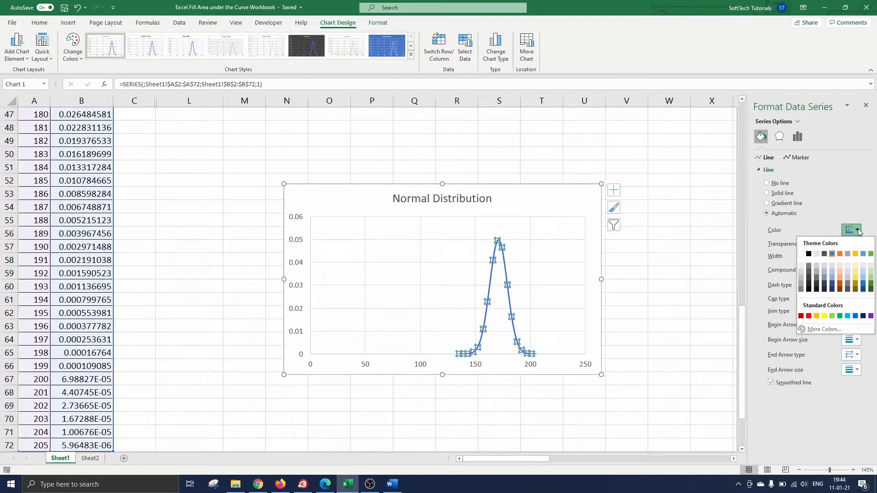
click(848, 254)
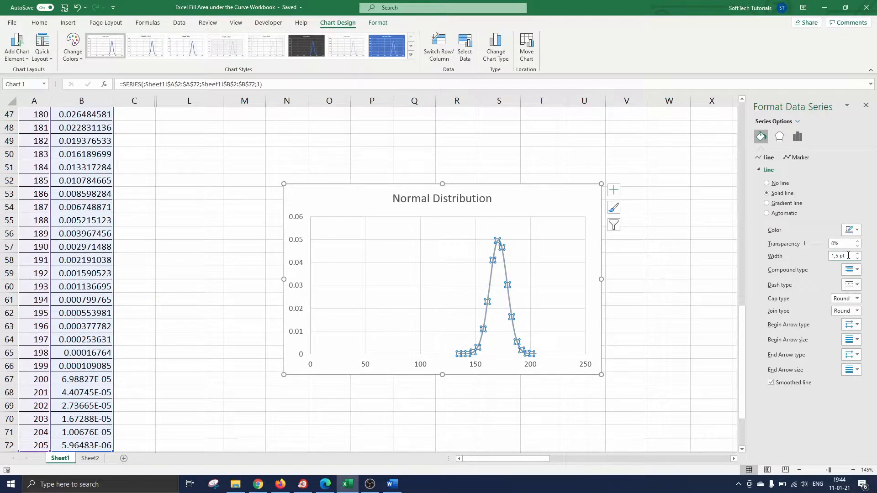
click(647, 304)
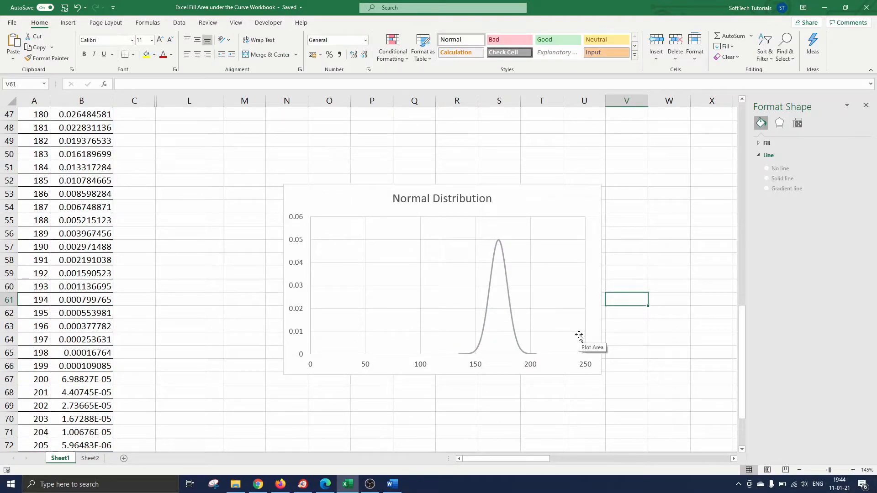
click(527, 366)
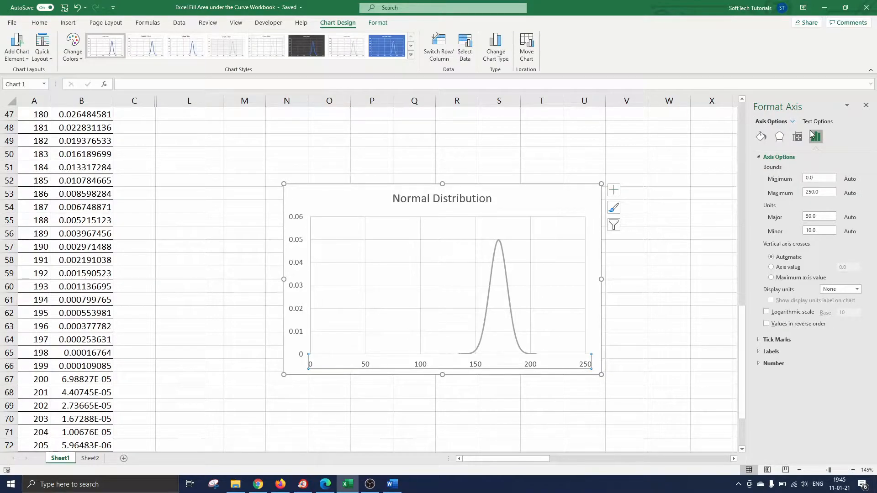
Set the horizontal axis minimum bound to 125.
click(804, 178)
text(125)
key(Return)
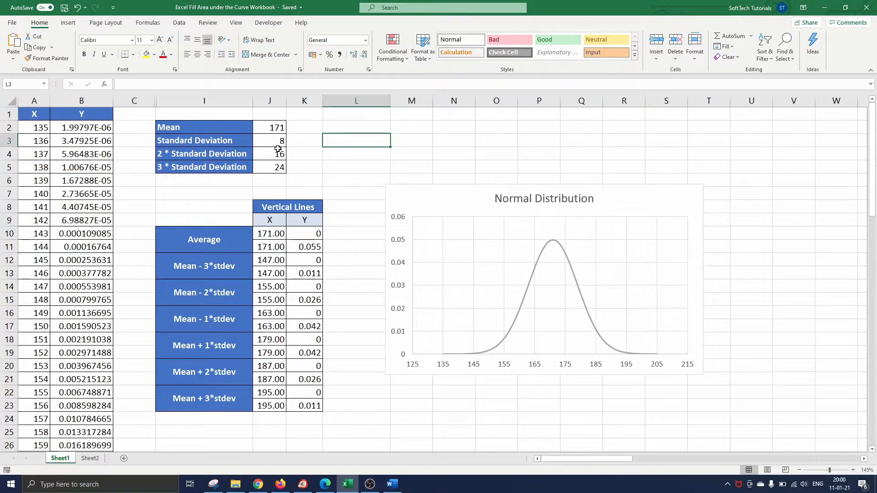
Move to Sheet2 with Ctrl+Page Down to view the finished σ-shaded chart.
key(ctrl+Page_Down)
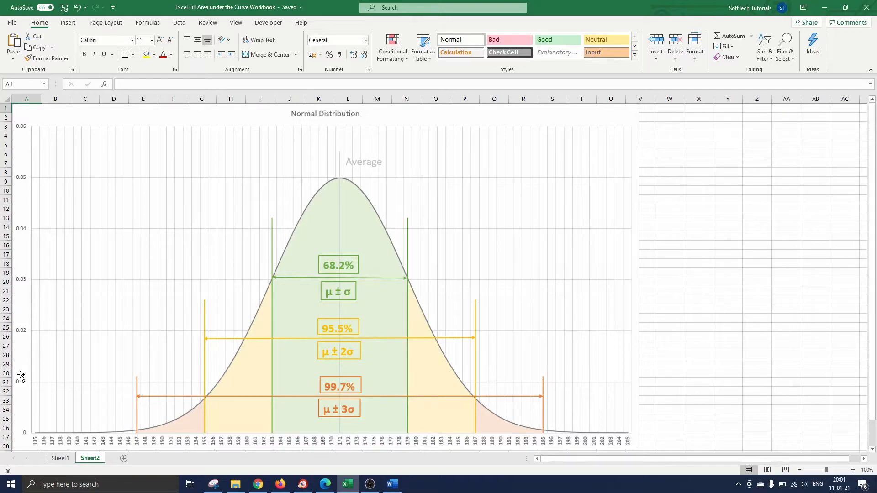
Return to Sheet1 showing the data, Vertical Lines table and plain gray curve.
click(61, 458)
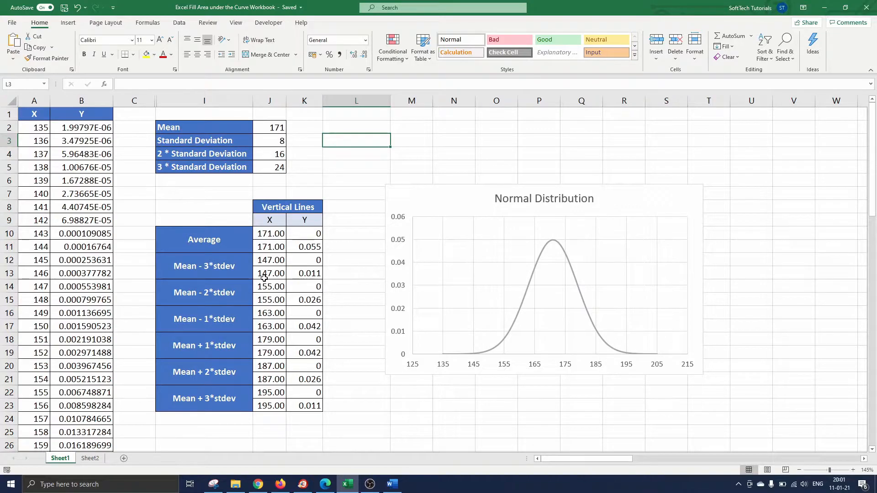
Add a chart series with X values J10:J11 and Y values K10:K11 as the mean line.
click(413, 198)
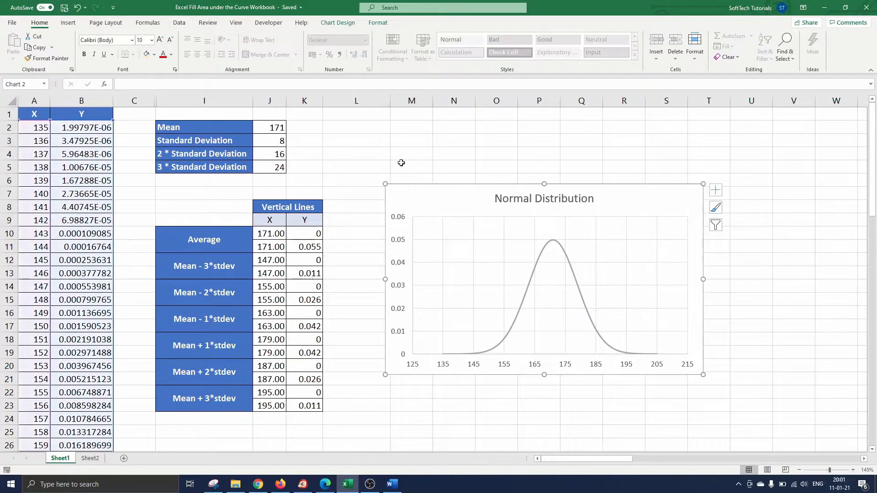
click(343, 25)
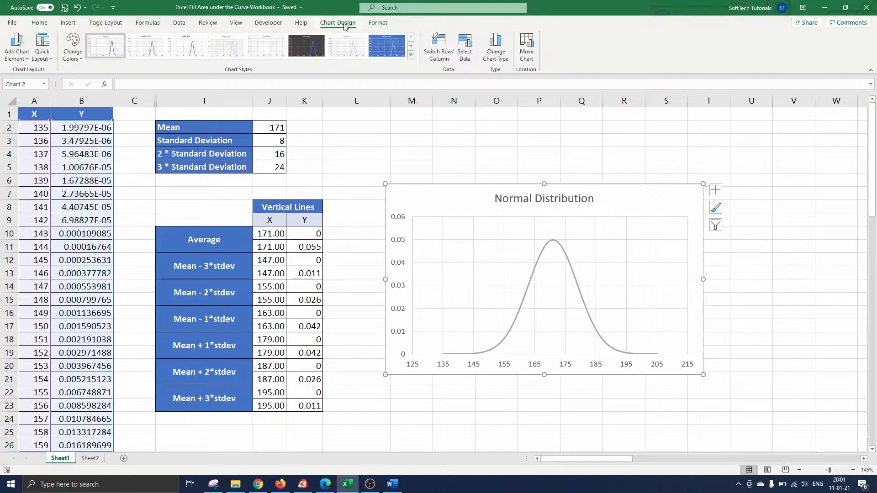
click(470, 58)
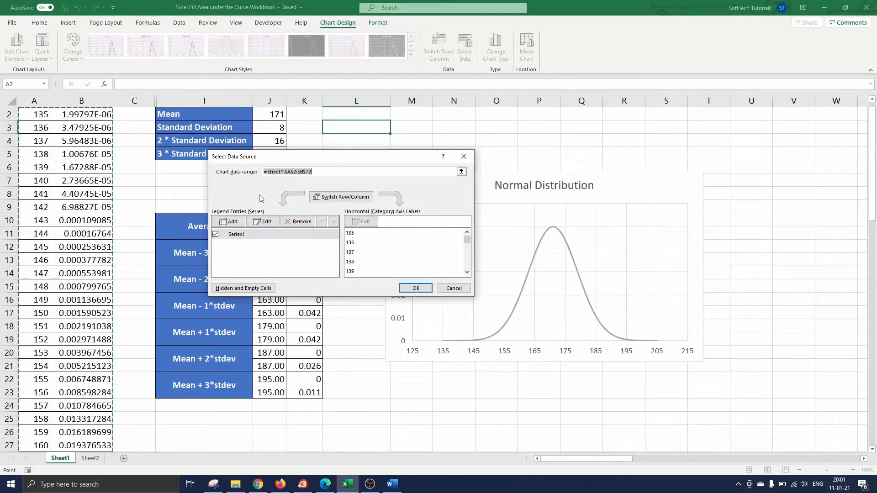
click(231, 222)
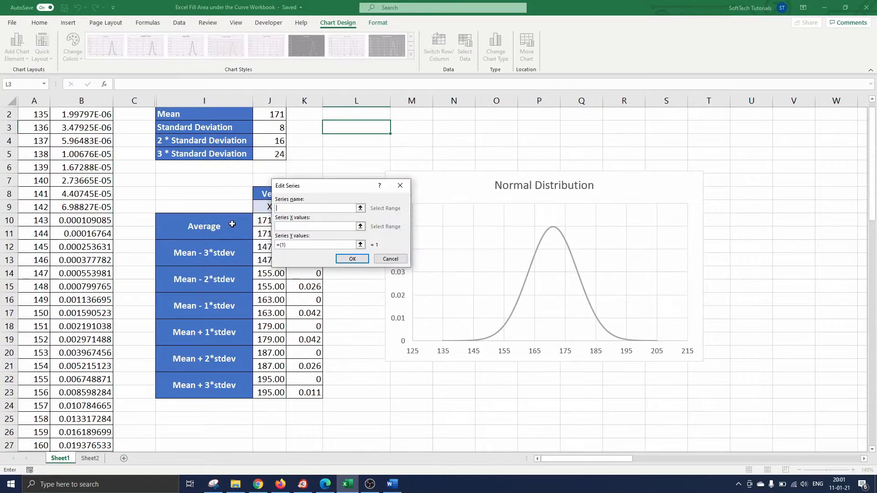
click(284, 225)
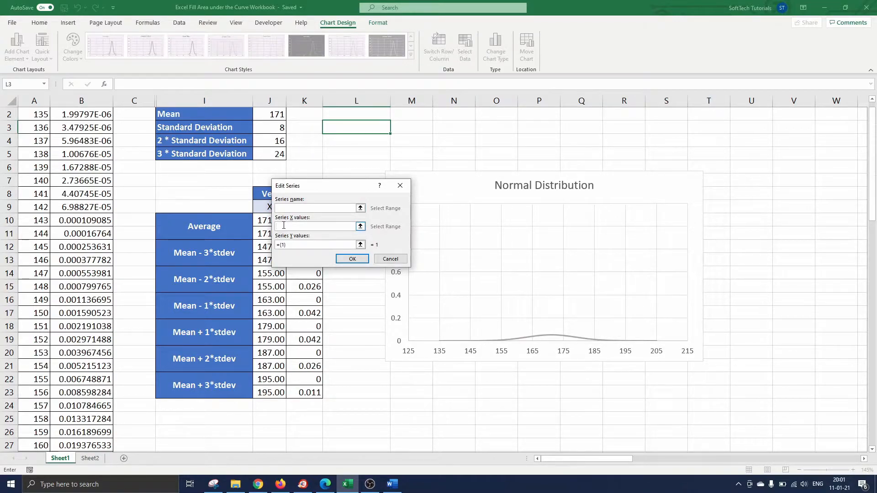
drag(294, 186, 353, 149)
drag(270, 220, 270, 234)
click(355, 209)
drag(315, 221, 314, 234)
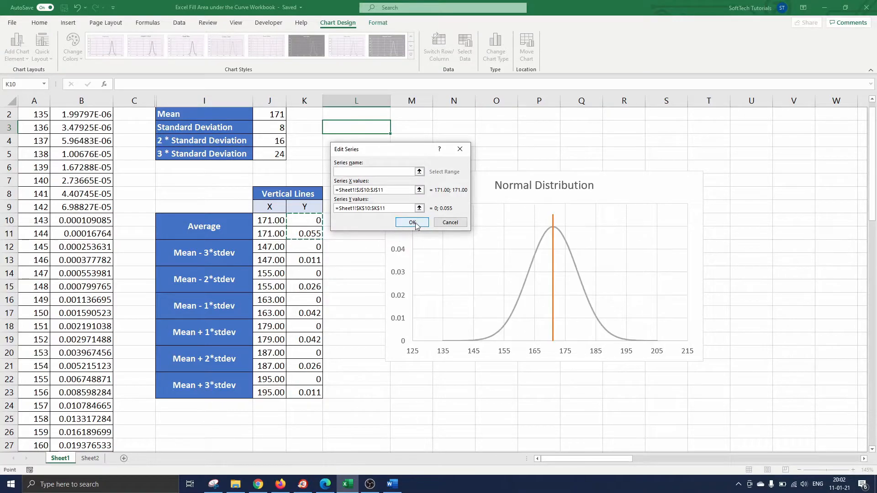
click(412, 222)
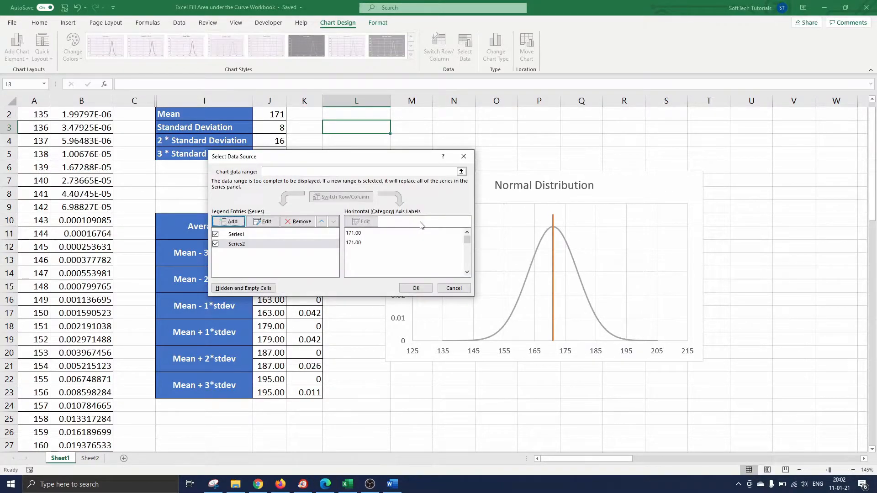
click(415, 287)
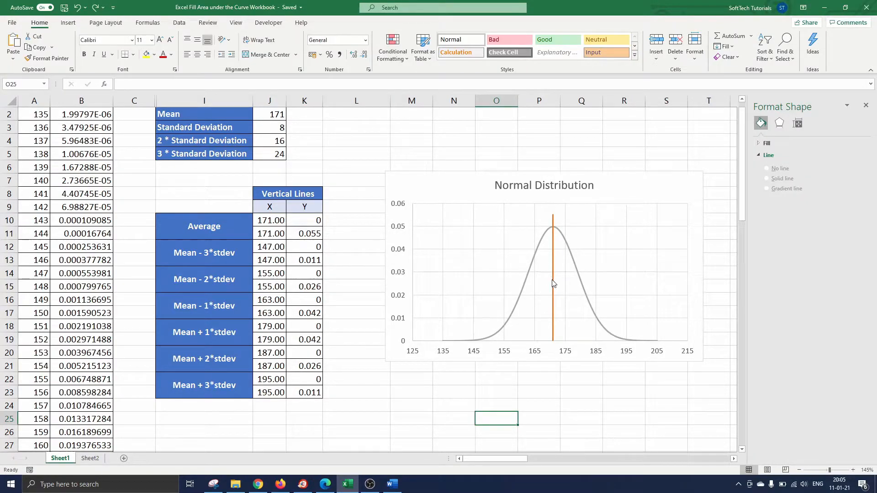
Recolor the vertical mean line at 171 light grey.
click(553, 283)
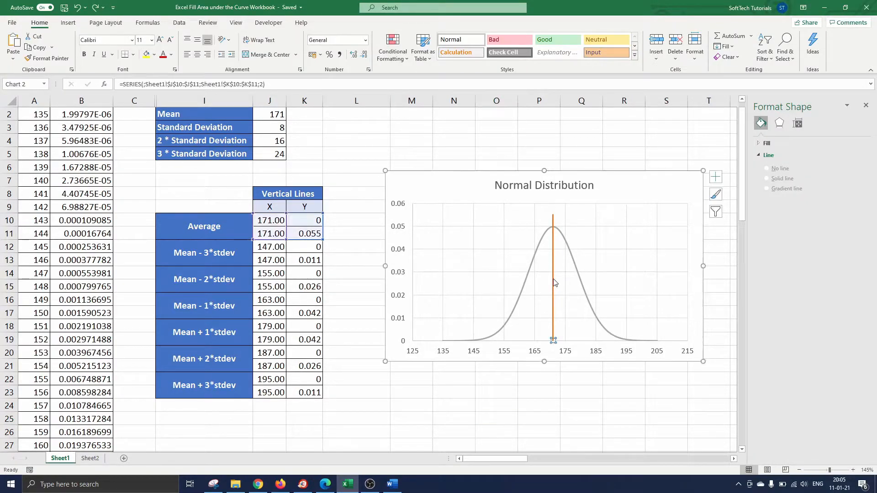
click(761, 137)
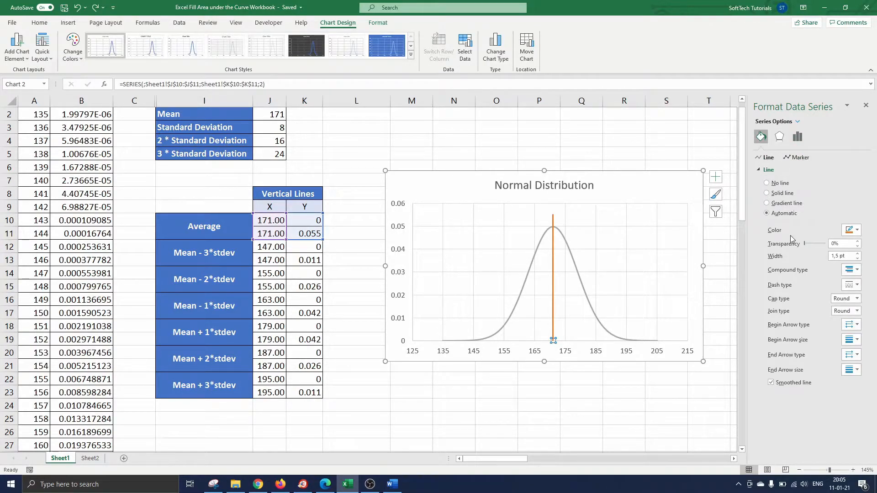
click(857, 231)
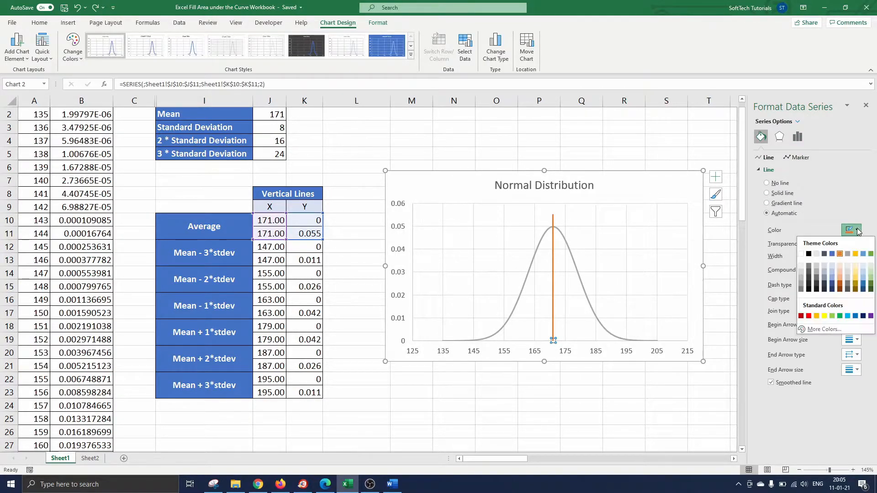
click(799, 270)
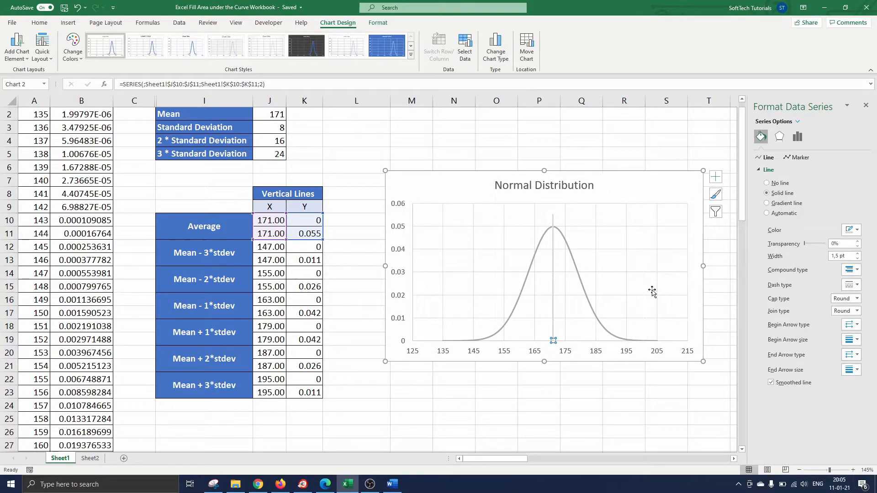
click(463, 190)
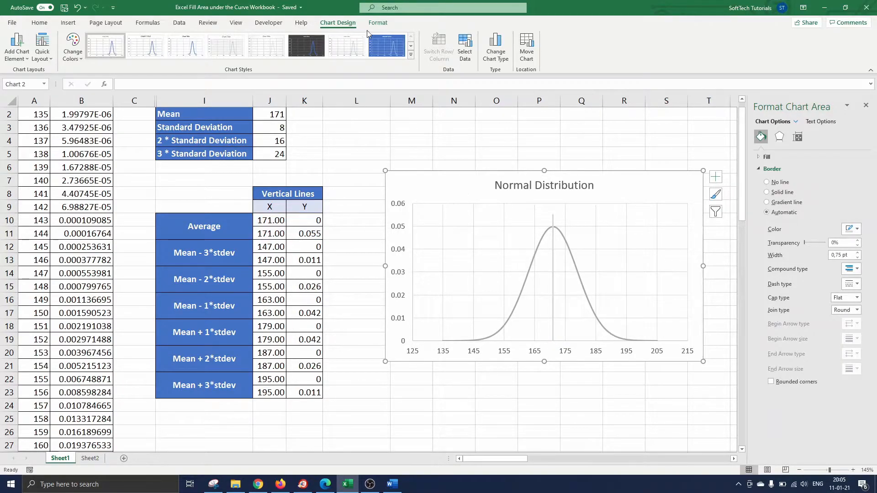
click(382, 25)
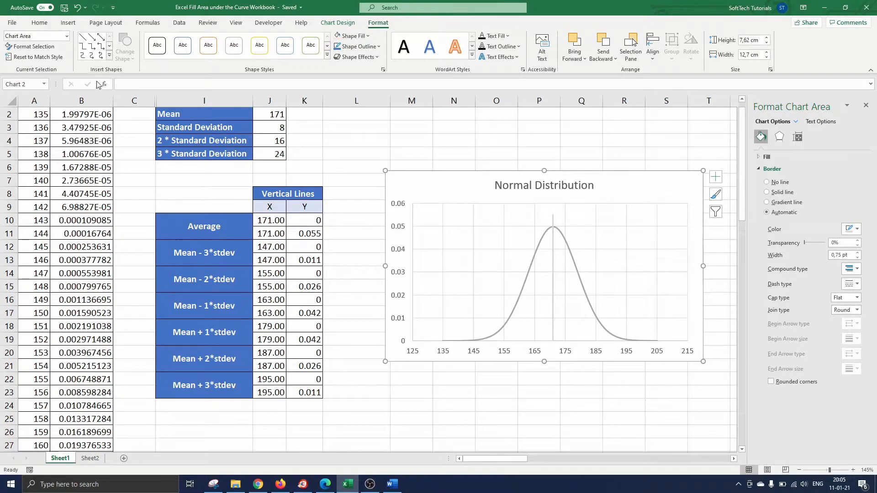
Add a widened 'Average' text box above the peak in light grey 14 pt text.
click(109, 56)
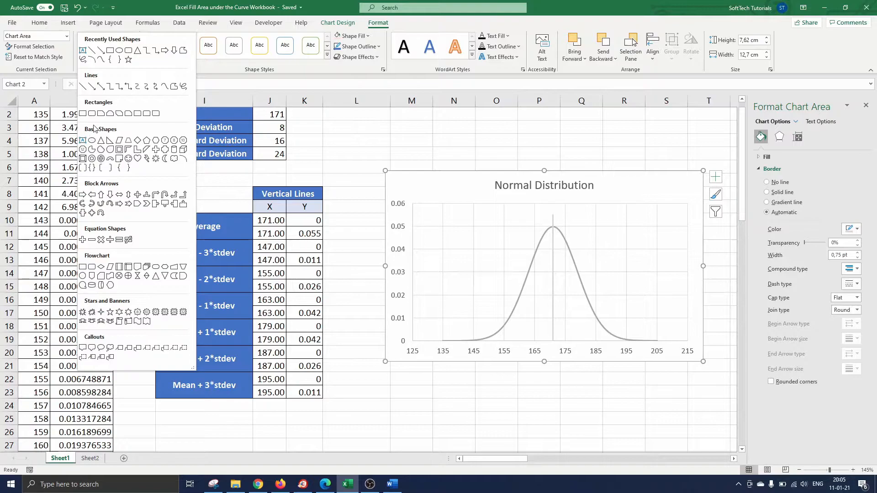
click(91, 139)
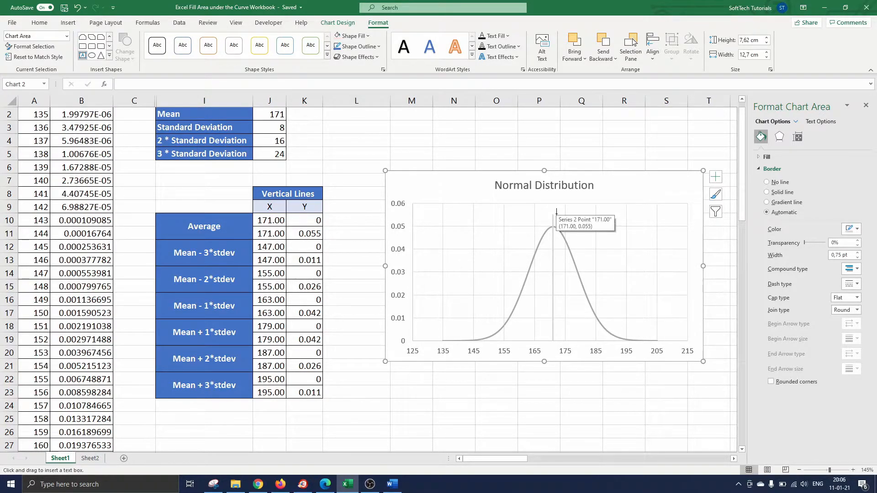
drag(556, 212, 601, 225)
text(Average)
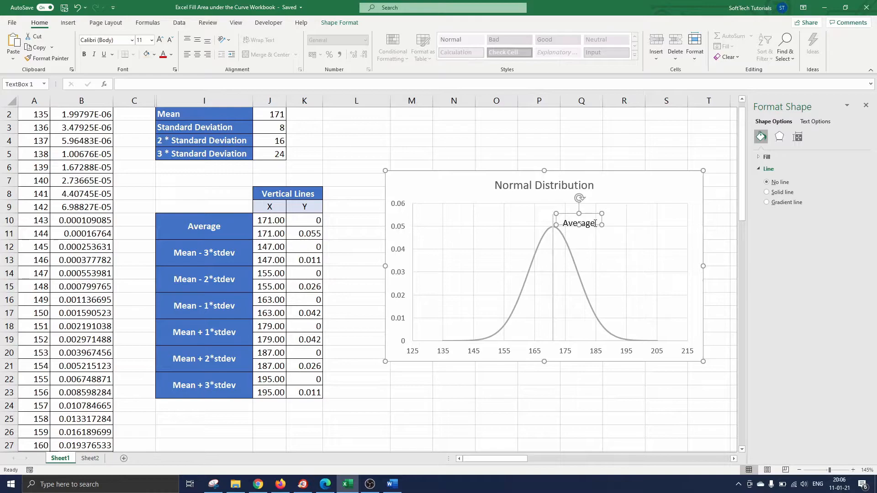
double_click(594, 224)
click(171, 55)
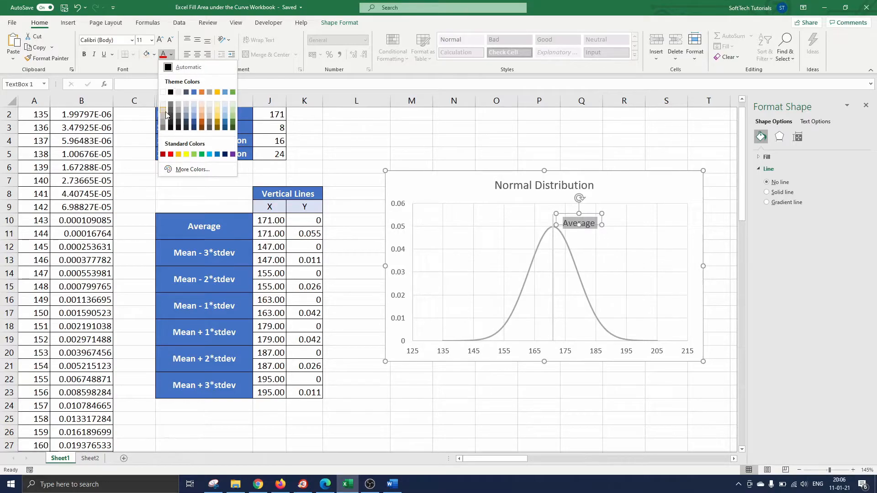
click(165, 111)
click(160, 41)
click(159, 40)
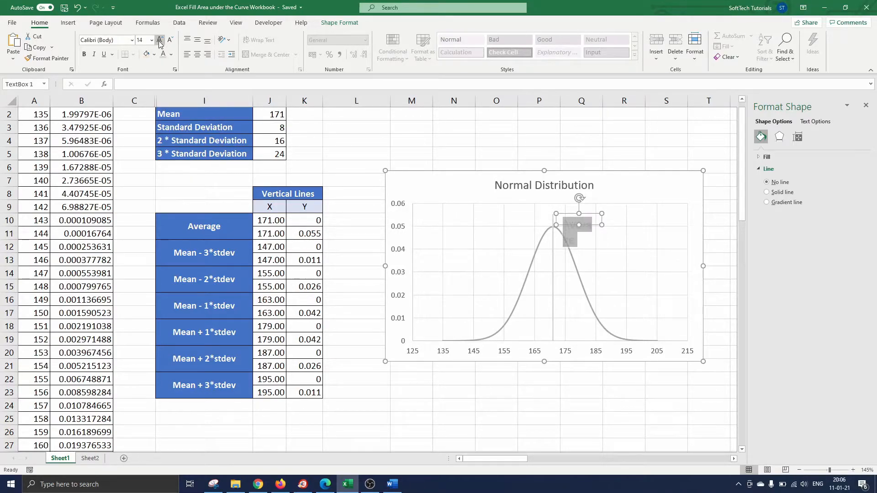
drag(601, 225, 624, 229)
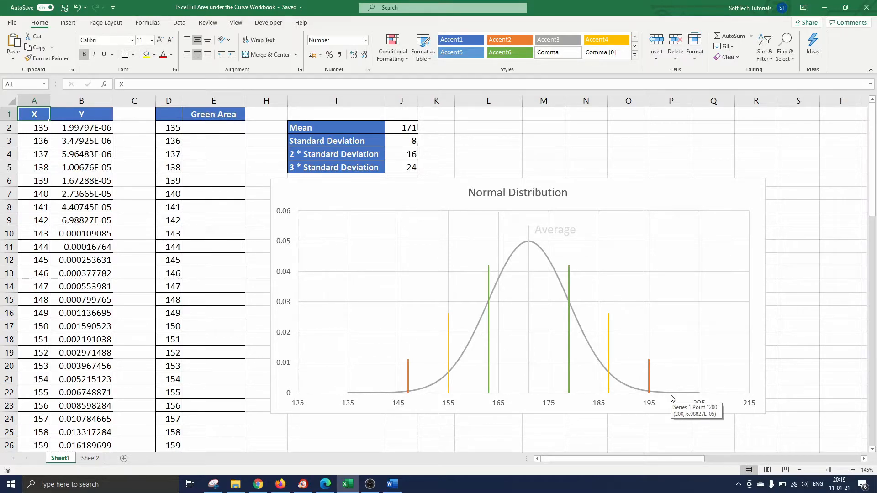
Enter an IF(AND()) formula in E2 returning B2 when D2 lies between J2-J3 and J2+J3.
click(223, 124)
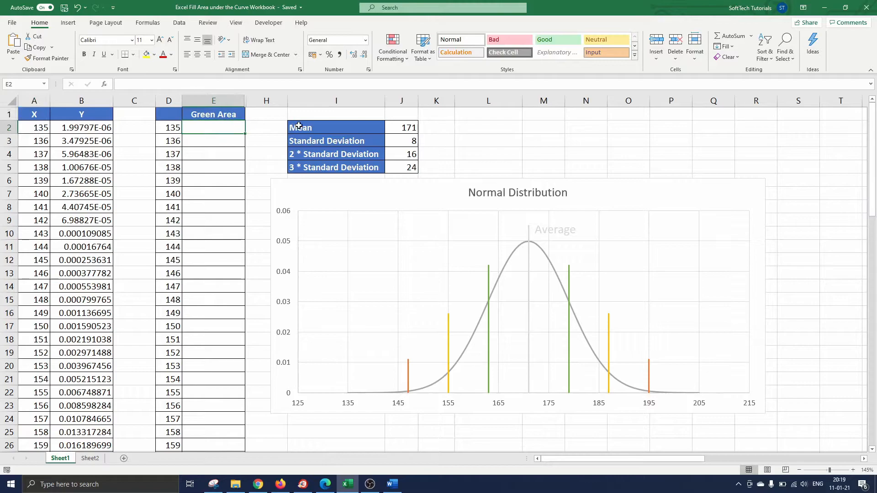
text(=IF()
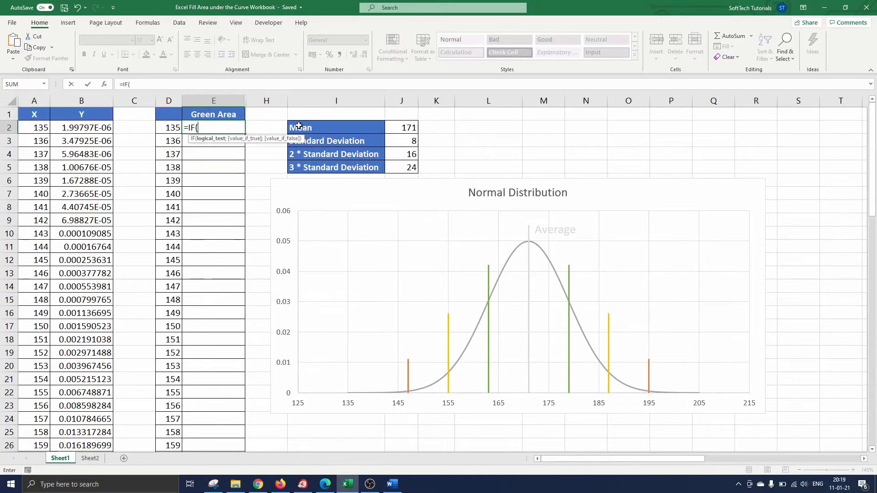
text(and(D2>)
click(402, 128)
text(-)
click(406, 140)
text(;)
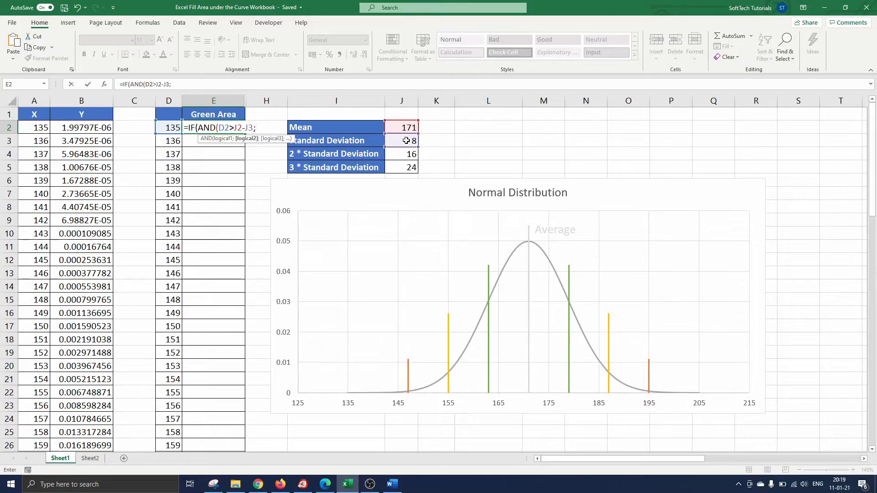
text(D2<)
click(411, 128)
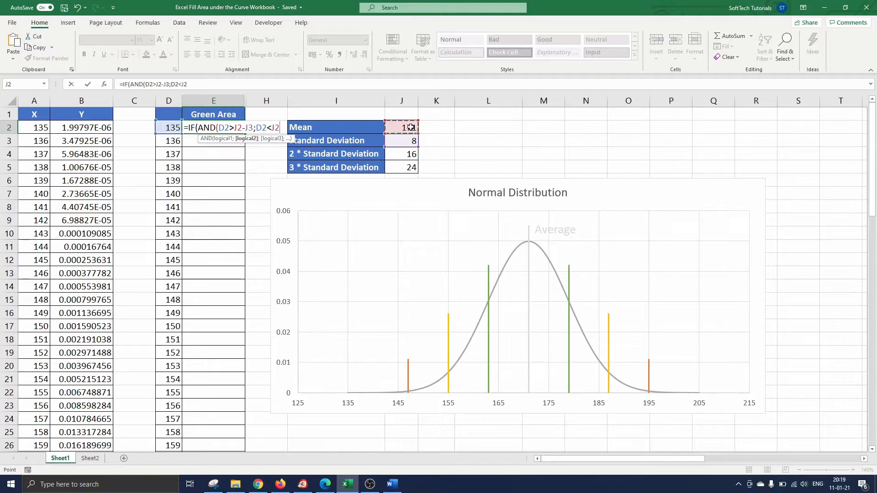
text(+)
click(406, 144)
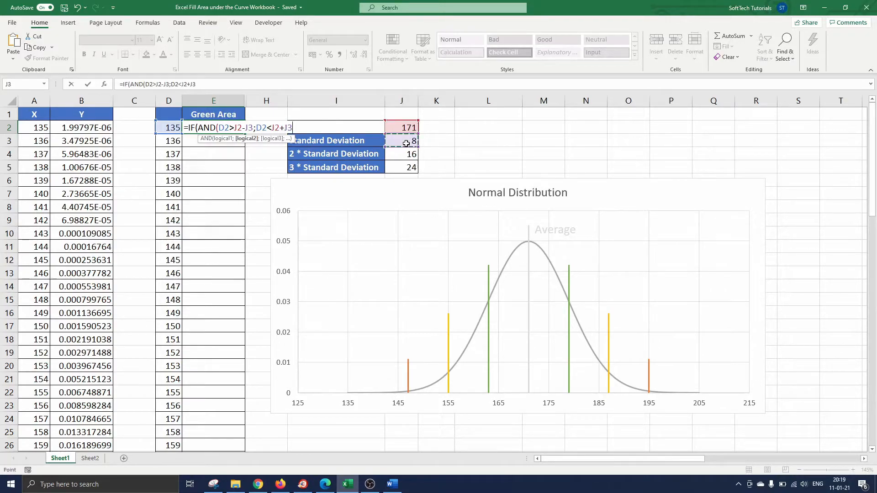
text();)
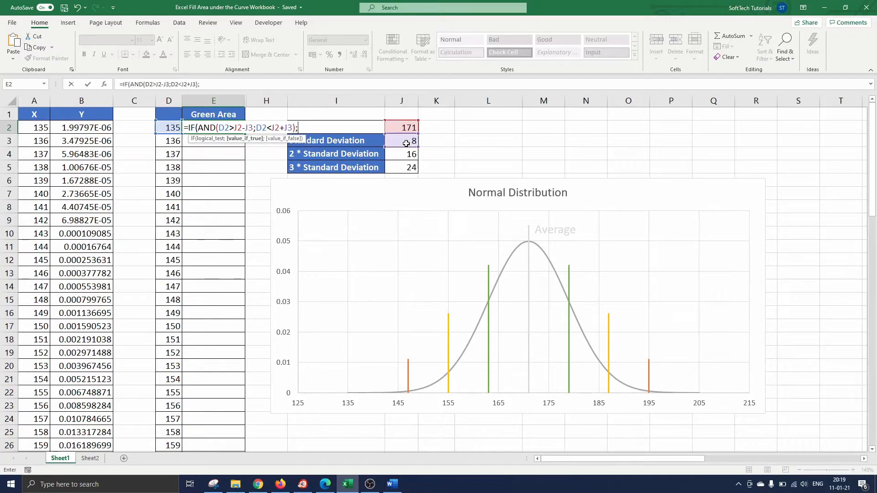
click(103, 128)
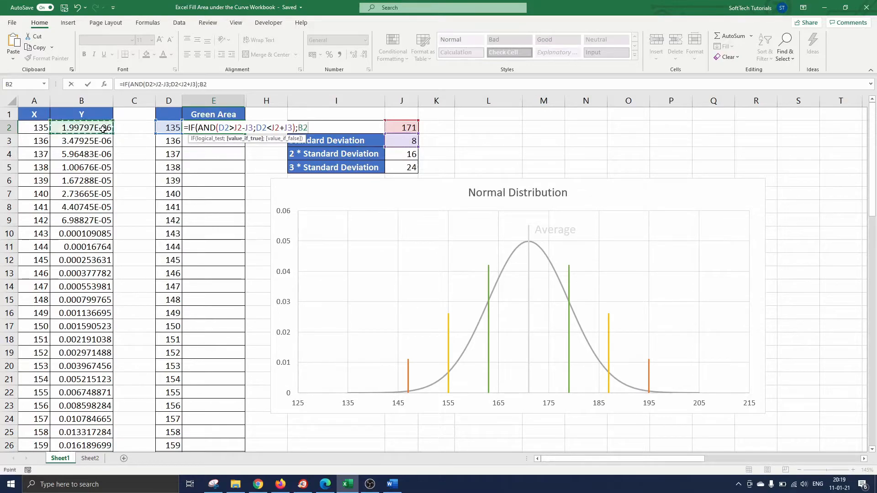
text(;0)
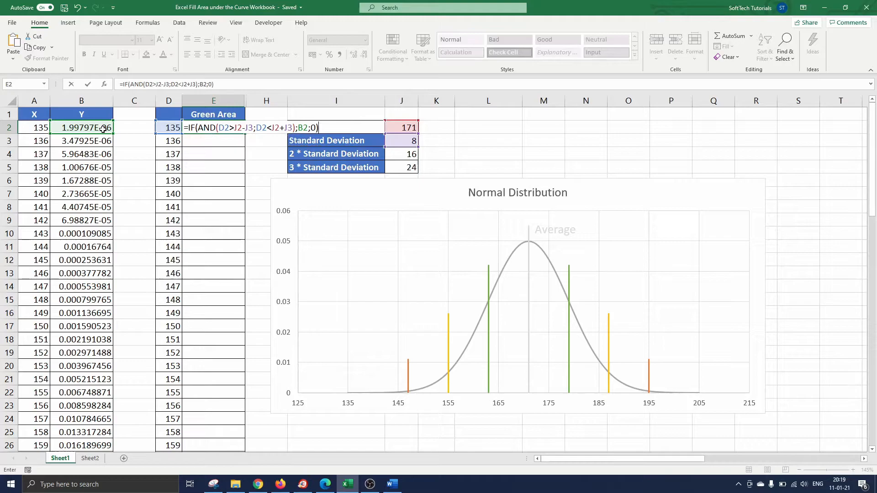
key(Return)
Make all J2 and J3 references in the E2 formula absolute with F4.
click(189, 125)
click(158, 84)
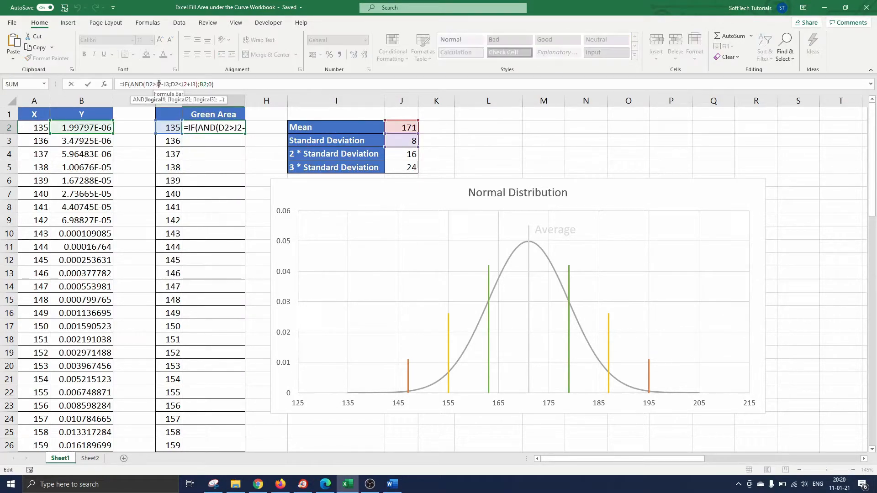
key(F4)
key(Right)
key(Right)
key(F4)
key(Right)
key(Right)
key(Right)
key(Right)
key(F4)
key(Right)
key(Right)
key(F4)
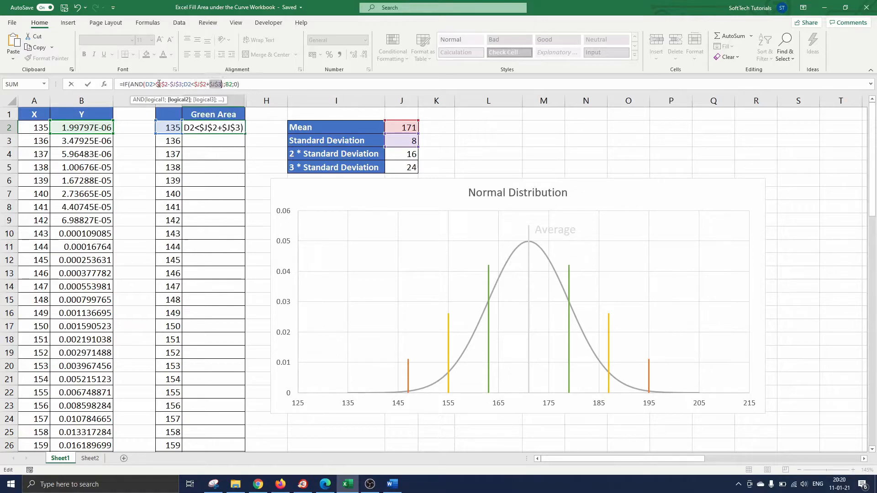
key(Return)
Fill the E2 formula down the entire Green Area column.
click(212, 128)
double_click(246, 133)
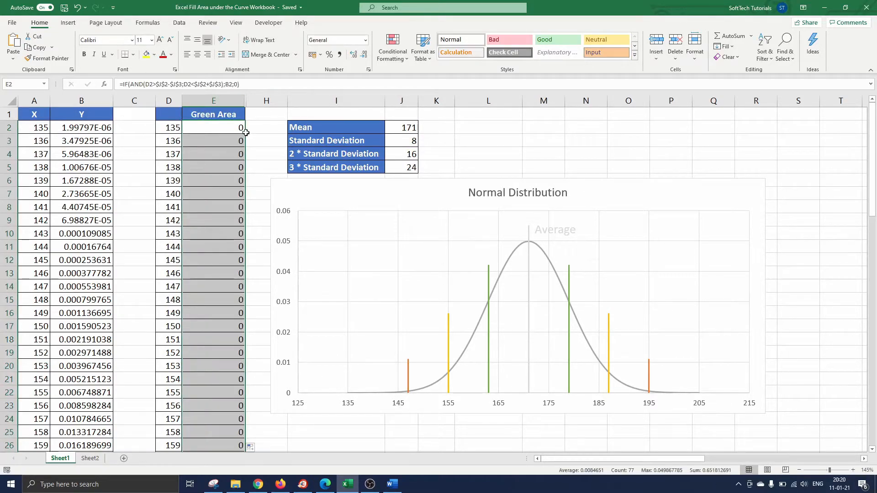
click(254, 131)
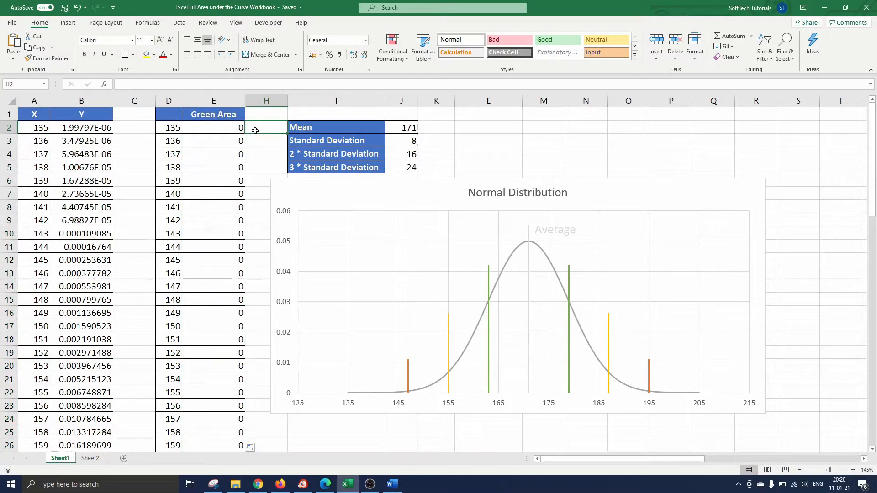
scroll(235, 170, down, 6)
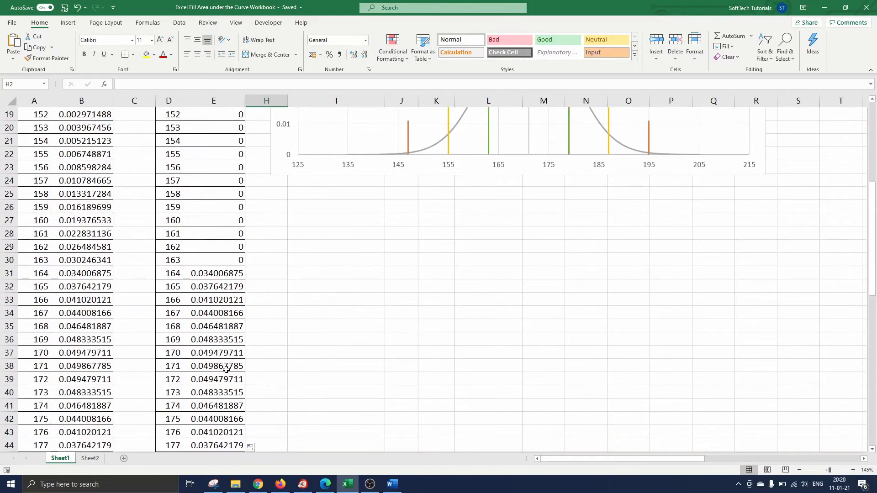
scroll(224, 222, up, 5)
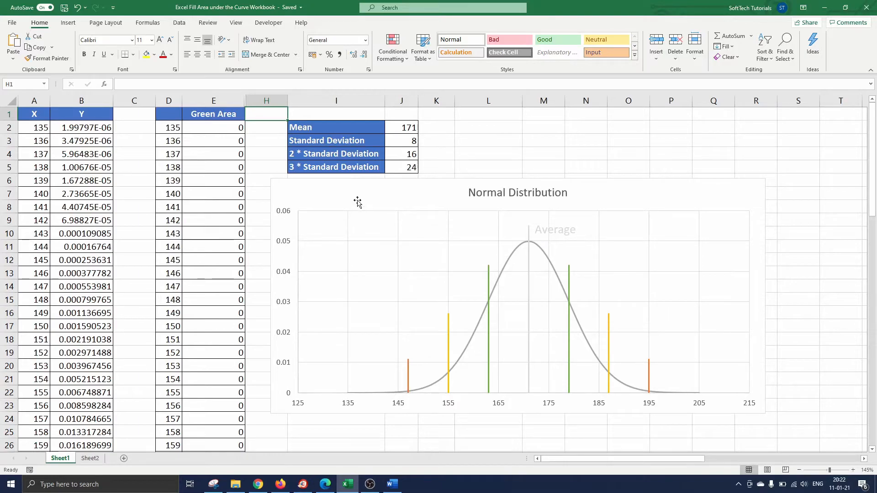
Add a chart series with X values D2:D72 and Y values E2:E72 via Select Data.
click(362, 198)
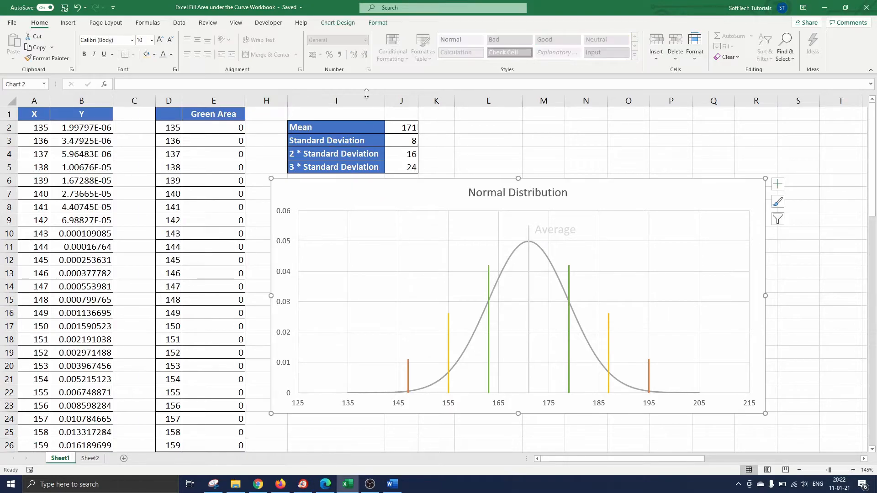
click(346, 23)
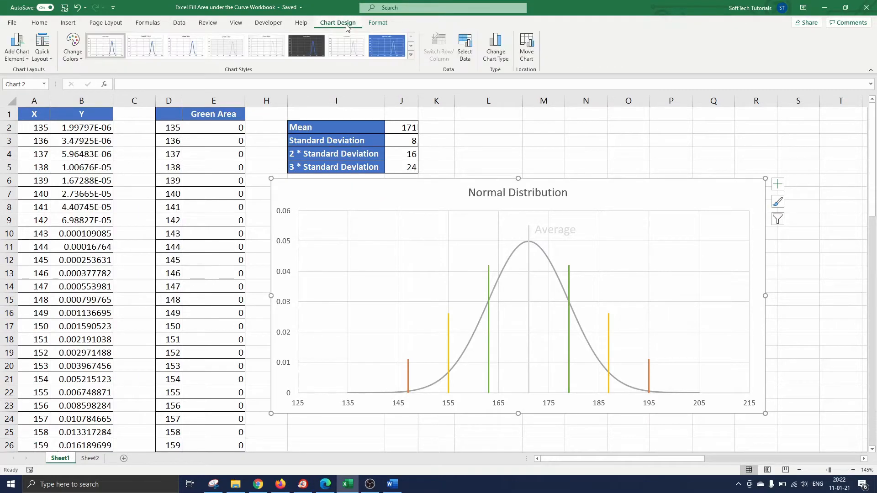
click(473, 55)
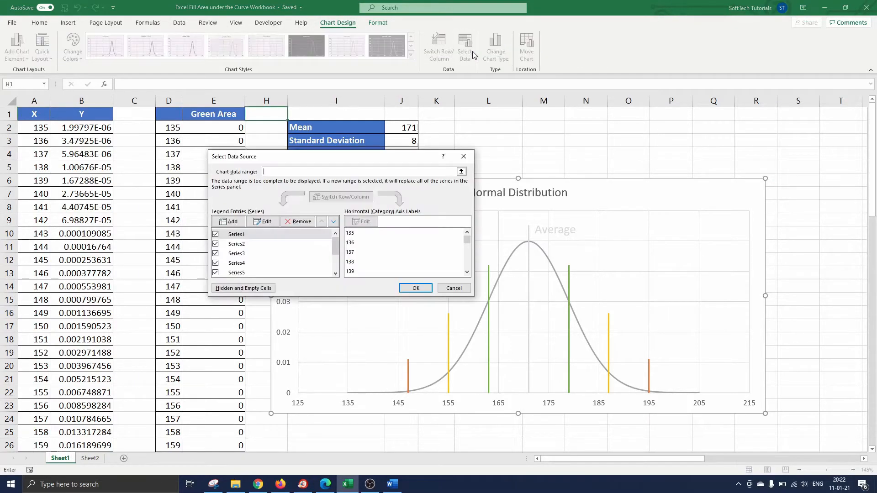
click(233, 222)
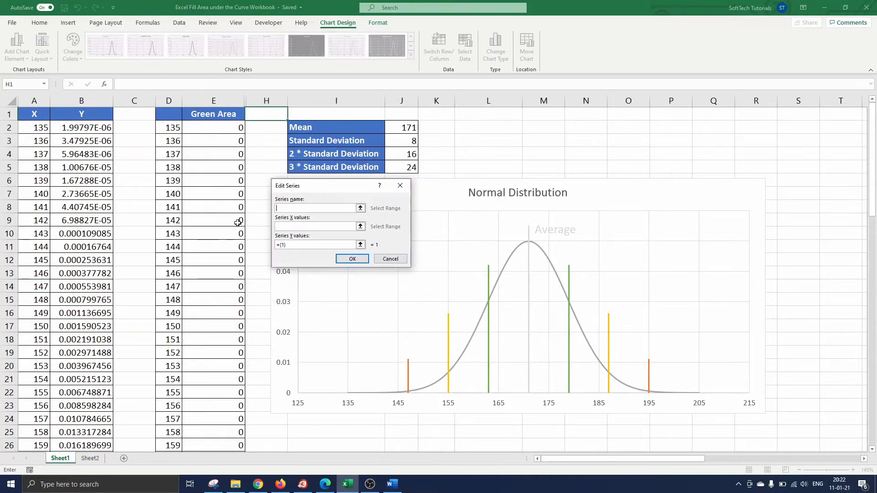
click(173, 128)
key(ctrl+shift+Down)
click(287, 245)
key(BackSpace)
key(BackSpace)
key(BackSpace)
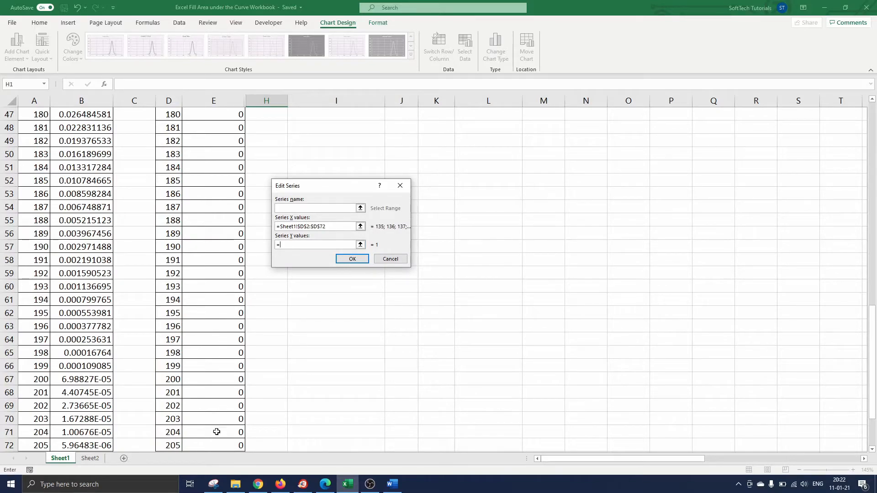
click(215, 445)
key(ctrl+shift+Up)
click(361, 259)
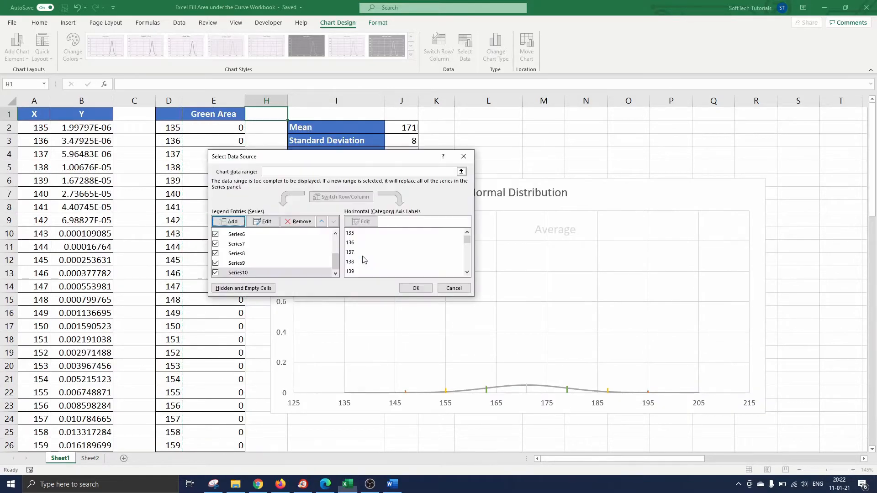
click(415, 288)
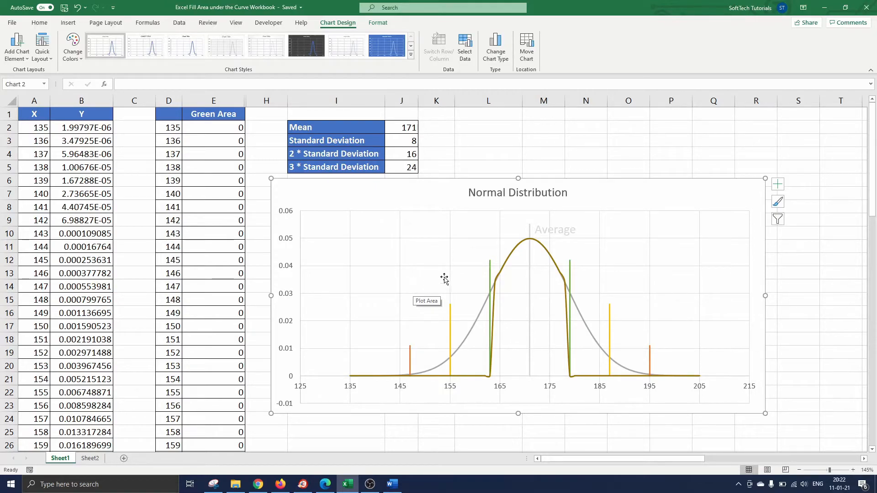
Set the new Green Area series line colour to standard red in Format Data Series.
double_click(496, 298)
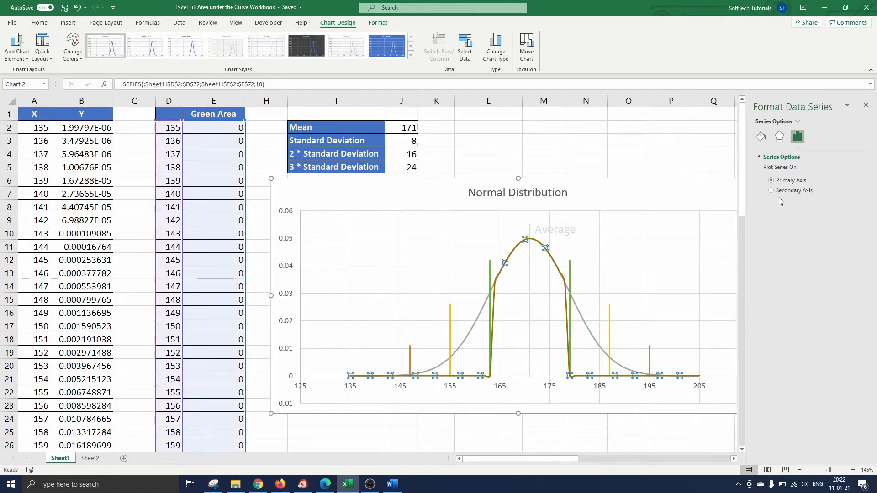
click(765, 135)
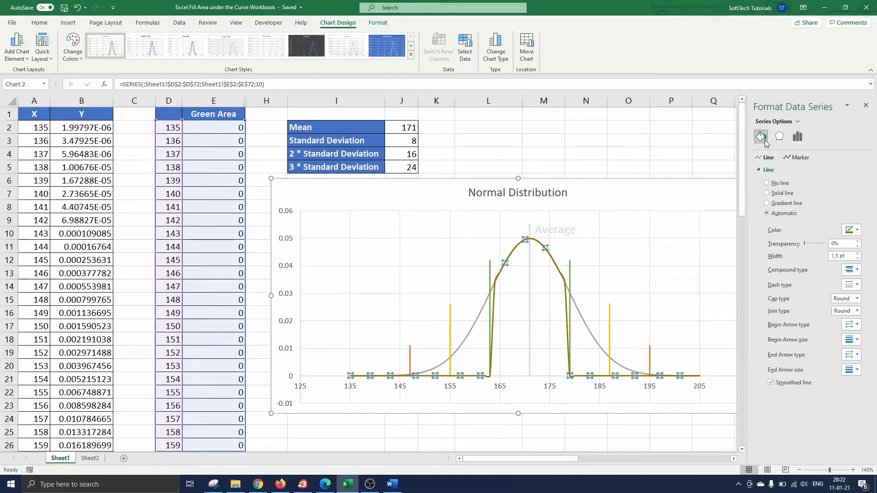
click(851, 230)
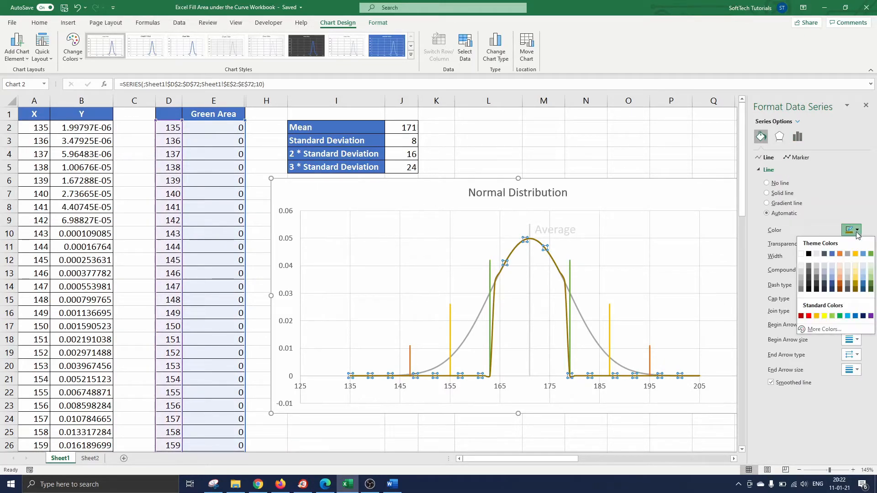
click(809, 315)
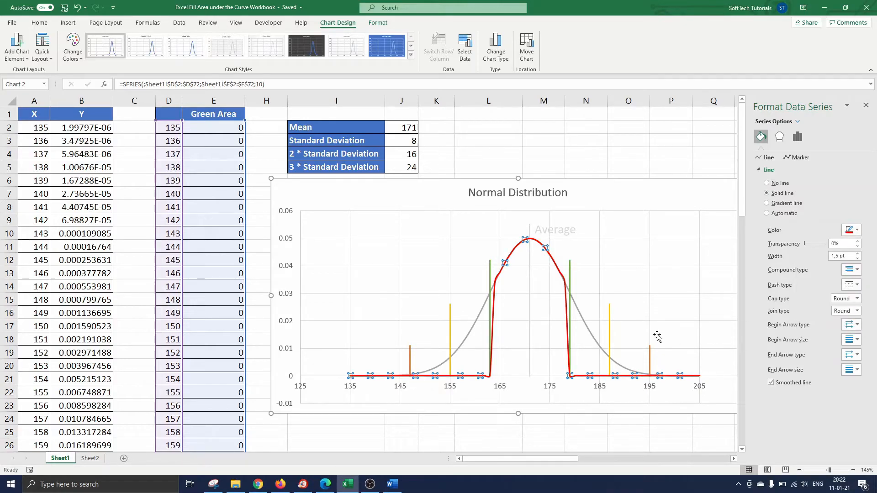
click(572, 165)
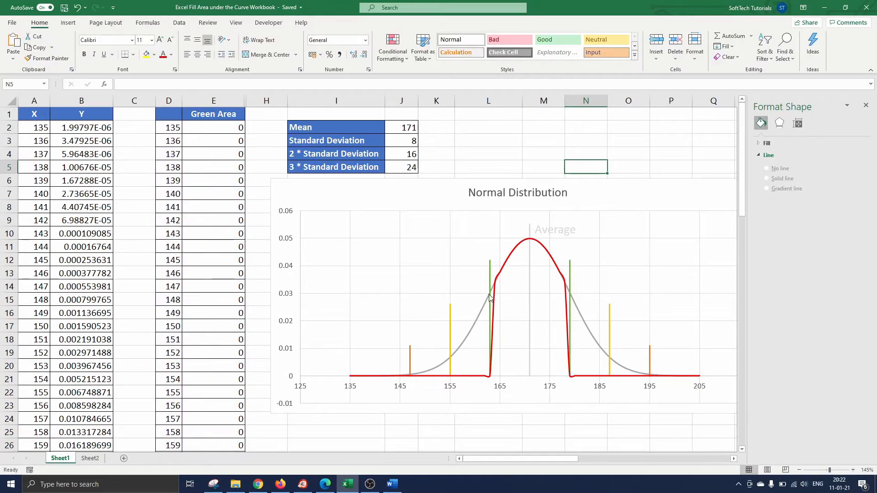
mouse_move(496, 297)
Insert shifted-down cells at D31:E31 and enter 163 with =B30.
scroll(233, 406, down, 3)
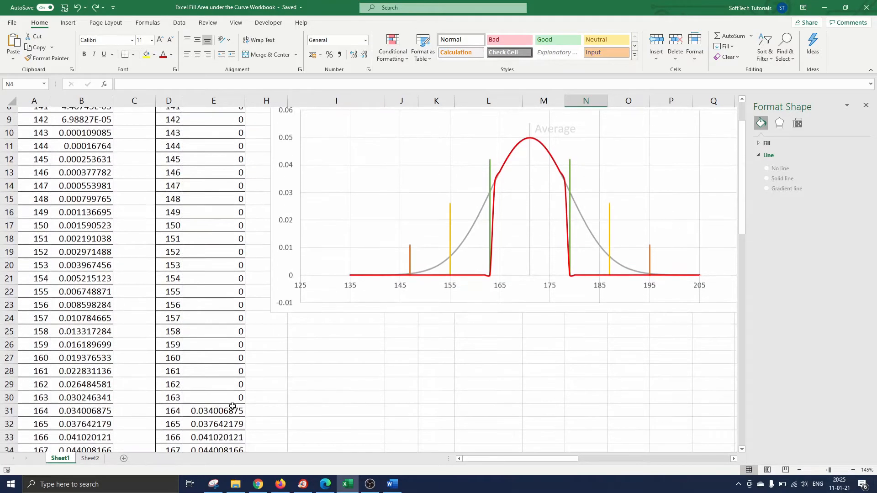
scroll(232, 406, up, 1)
drag(181, 419, 196, 419)
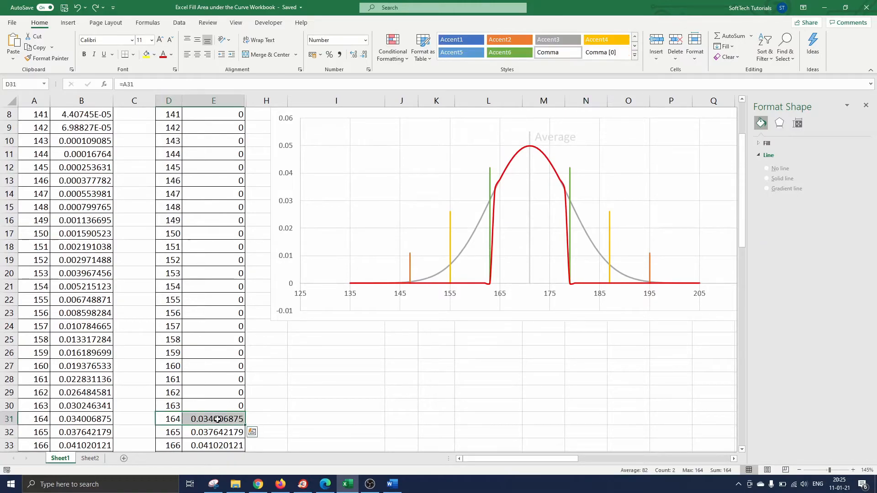
right_click(218, 421)
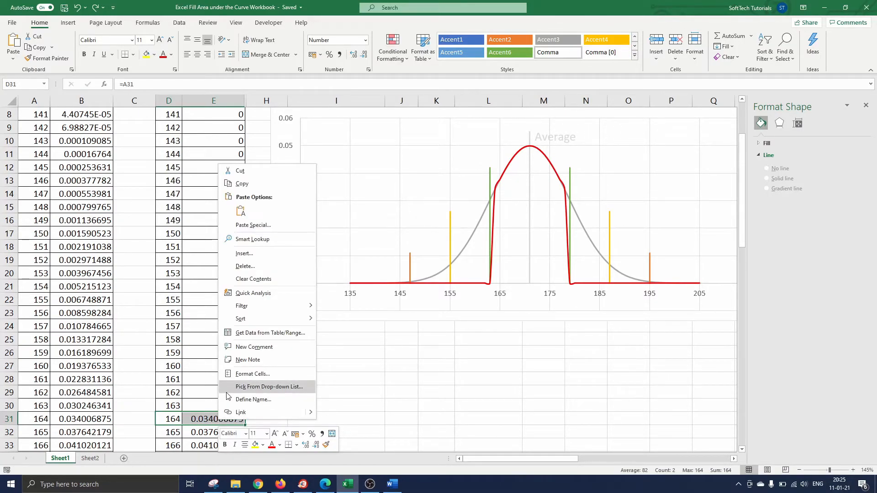
click(244, 253)
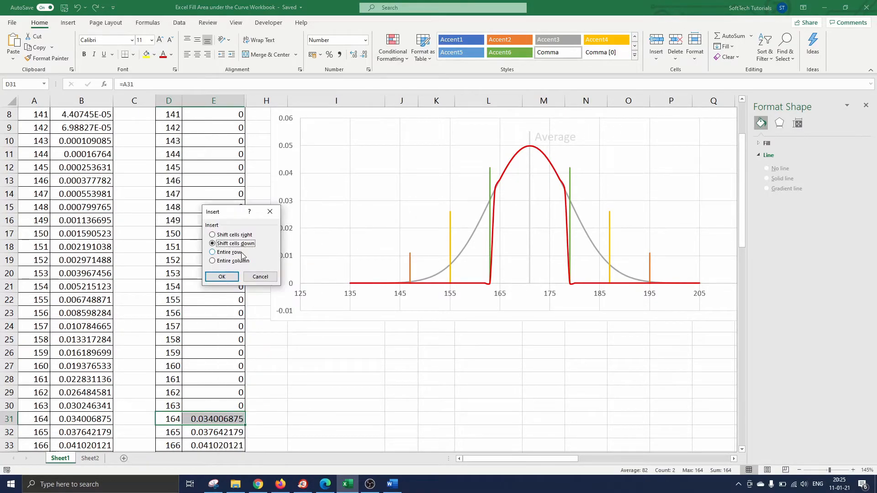
click(231, 277)
text(163)
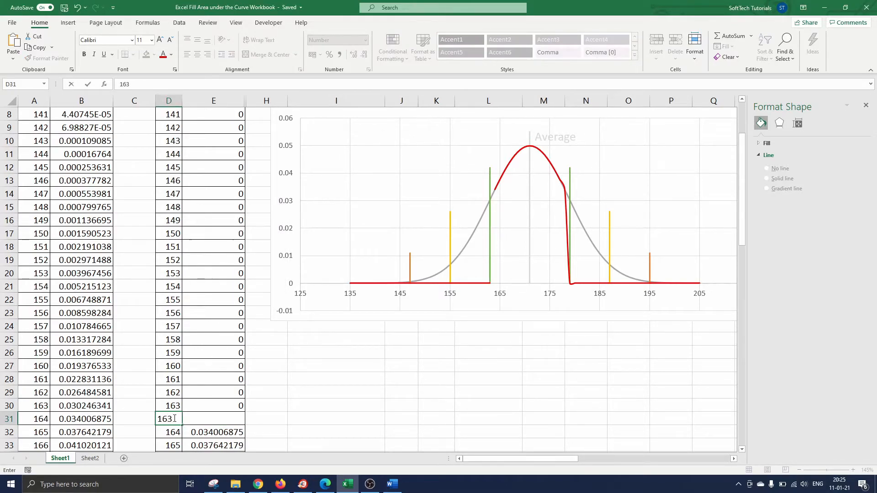
key(Tab)
text(=)
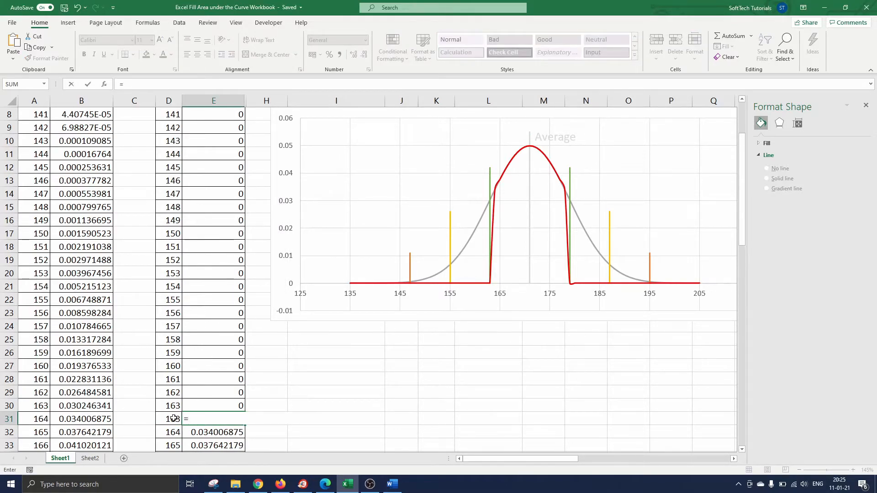
click(96, 406)
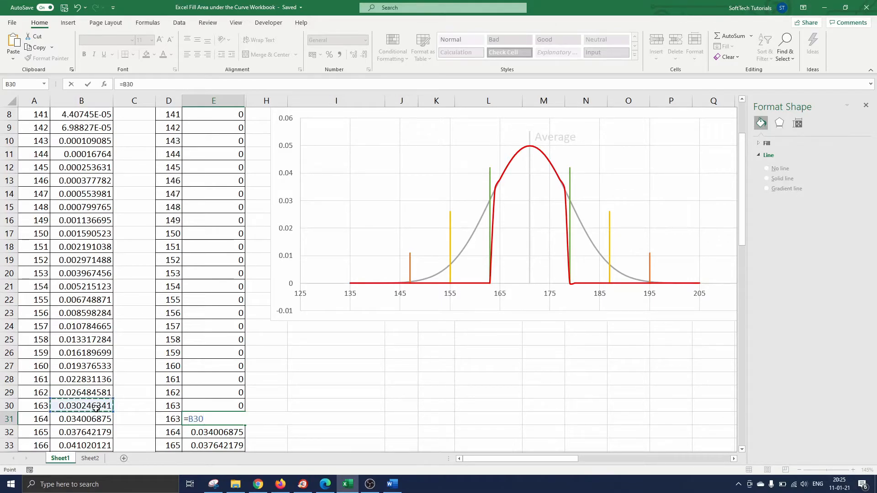
key(Return)
Insert shifted-down cells at D47:E47 and enter 179 with =B46.
scroll(178, 374, down, 4)
scroll(179, 374, down, 2)
drag(174, 419, 214, 419)
right_click(215, 419)
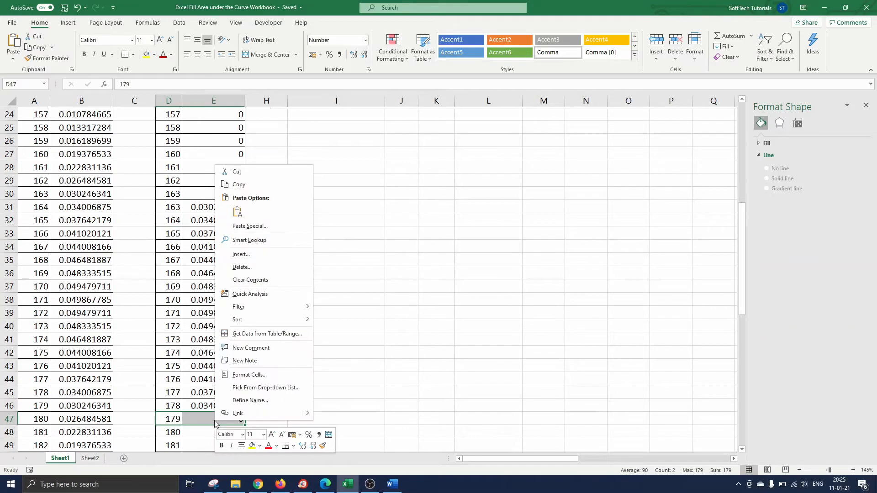
click(243, 259)
click(241, 279)
click(171, 419)
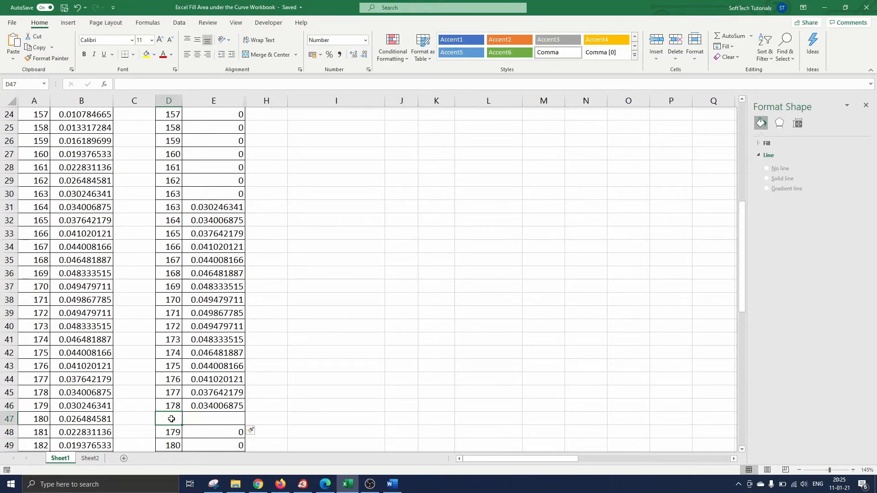
text(179)
key(Tab)
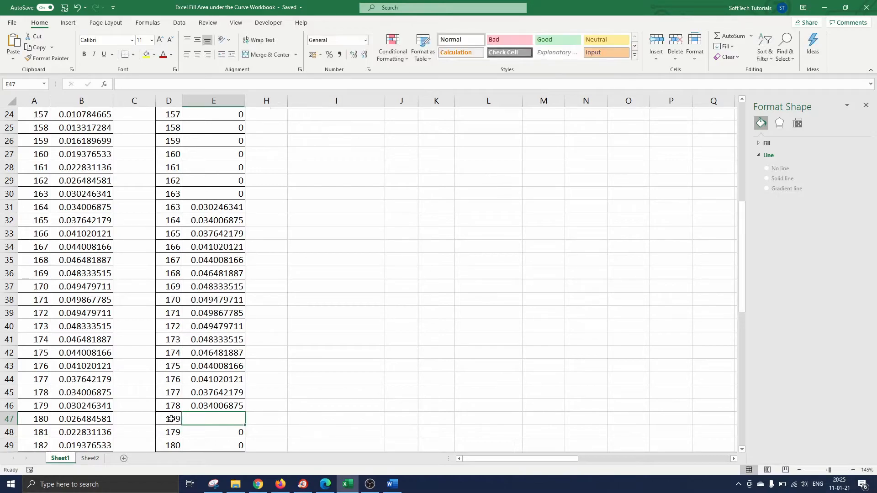
text(=)
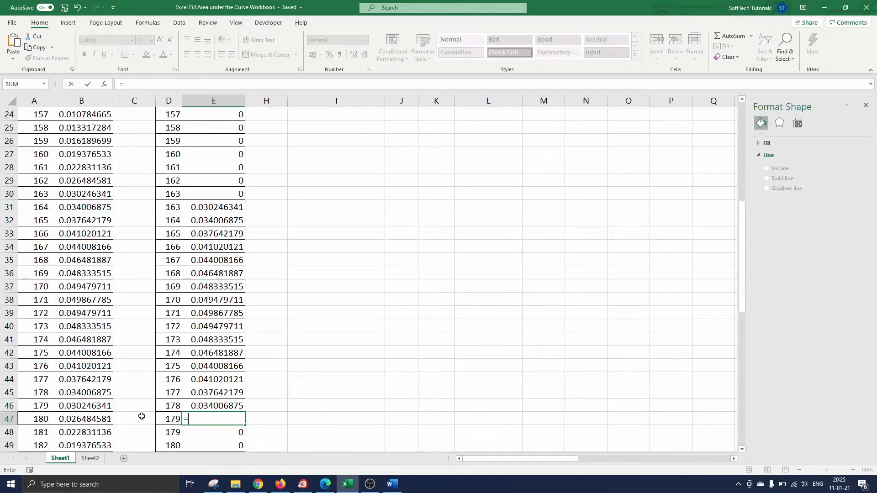
click(78, 407)
key(Return)
scroll(376, 313, up, 8)
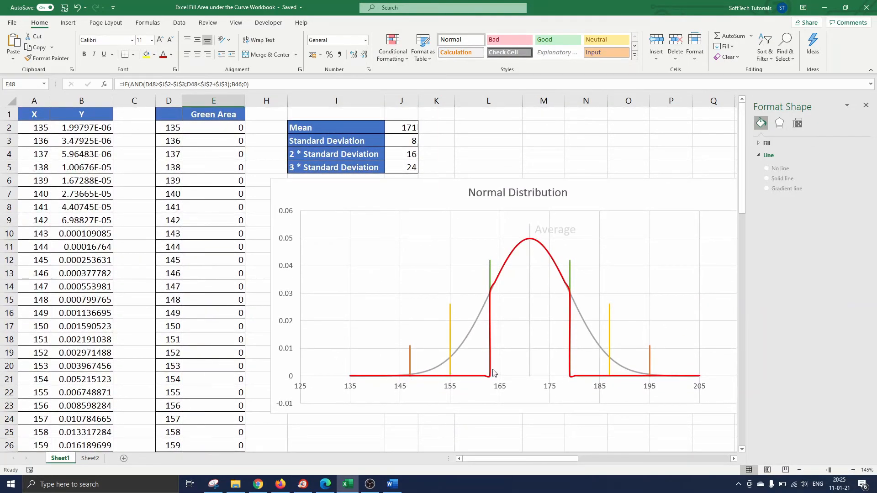
Change Series10 to the Area chart type in the Combo chart settings.
mouse_move(491, 298)
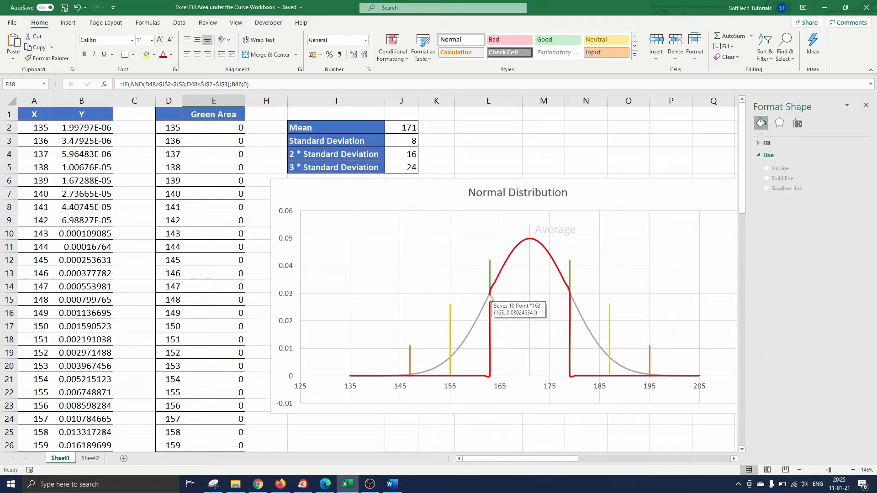
mouse_move(571, 295)
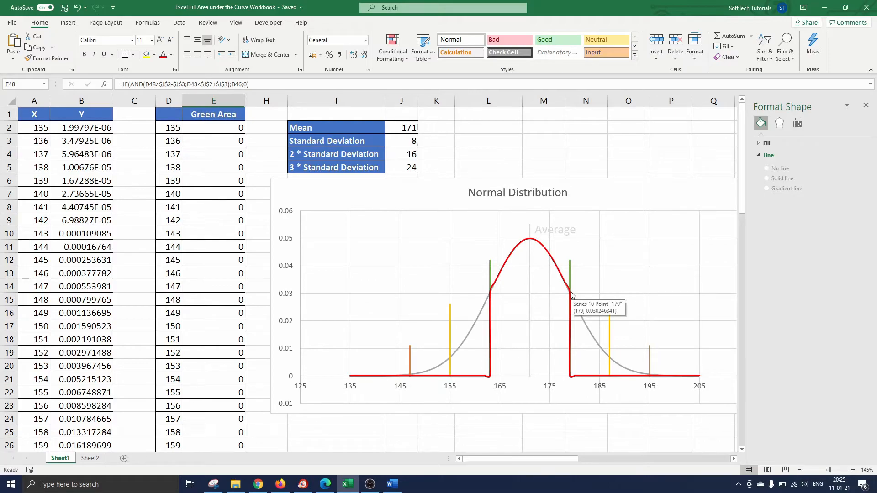
click(565, 282)
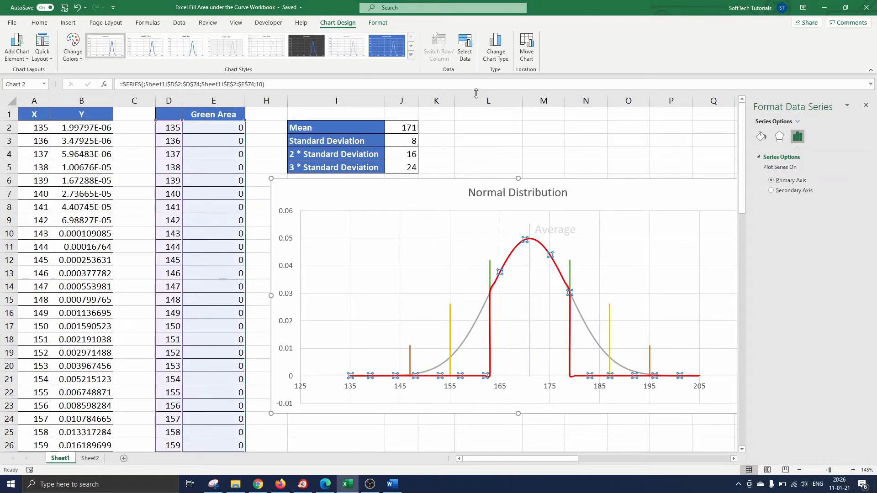
click(494, 59)
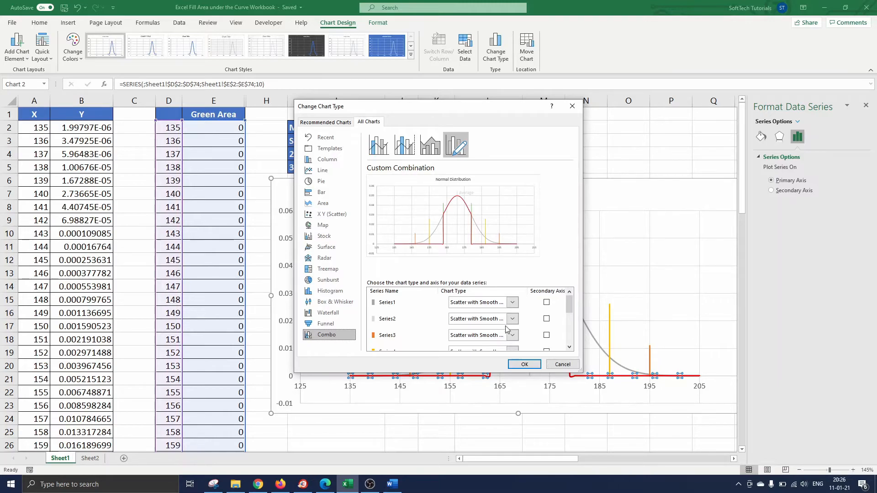
scroll(498, 315, down, 3)
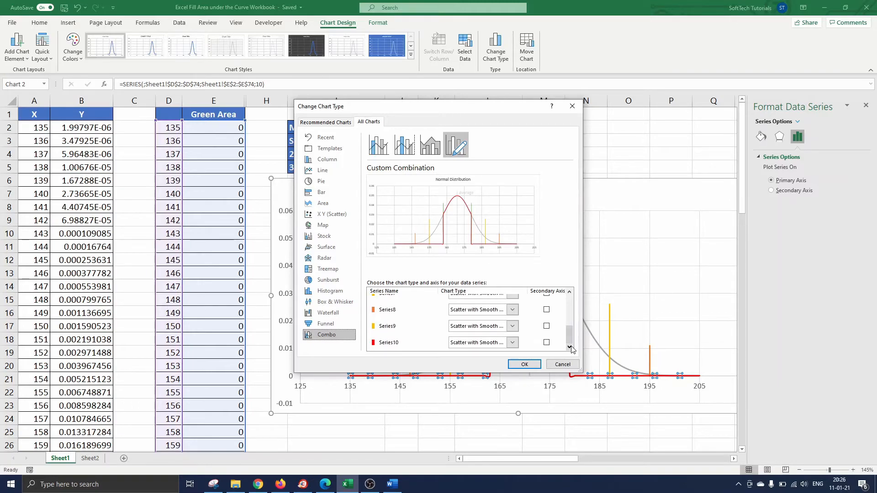
click(511, 345)
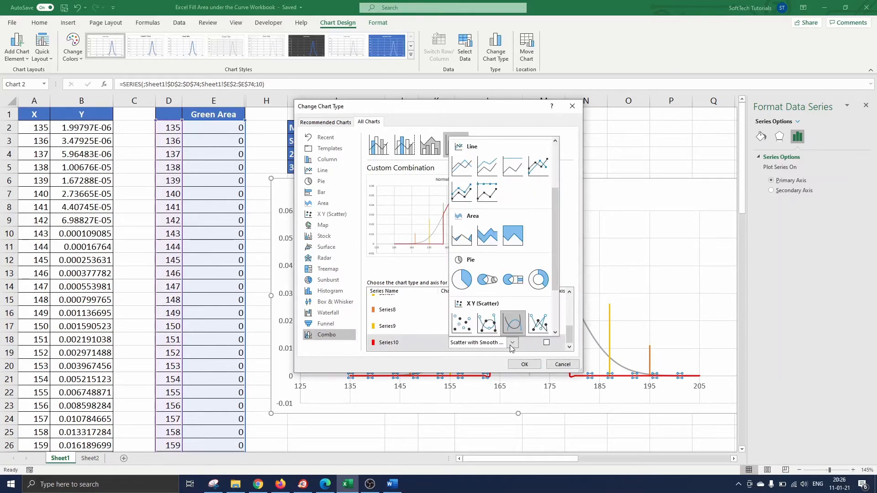
click(462, 235)
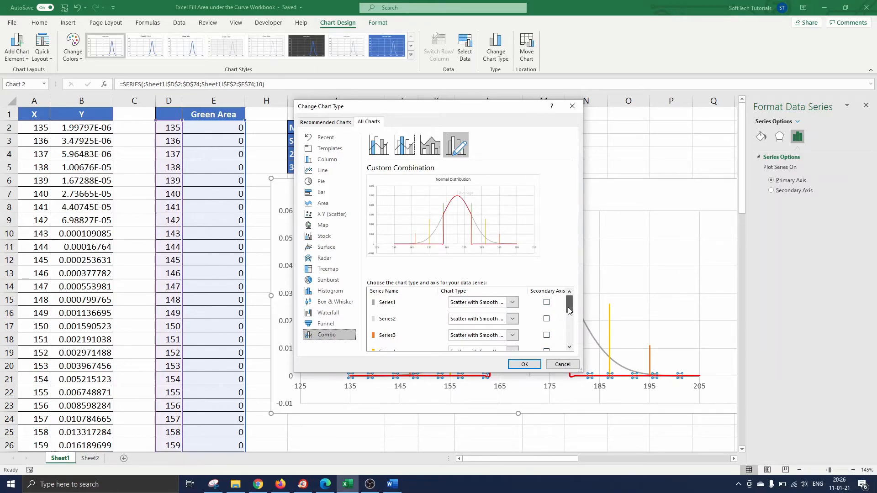
drag(569, 311, 569, 342)
click(524, 364)
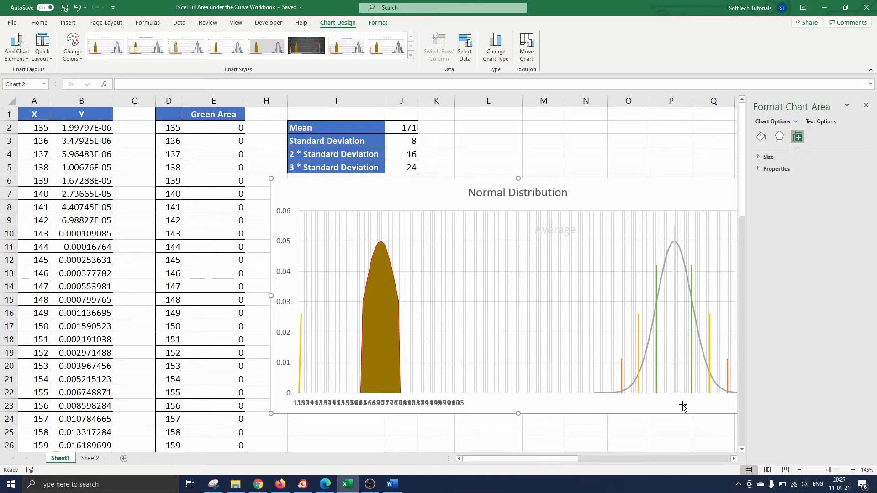
Set the horizontal axis type to Date axis in Format Axis options.
click(457, 405)
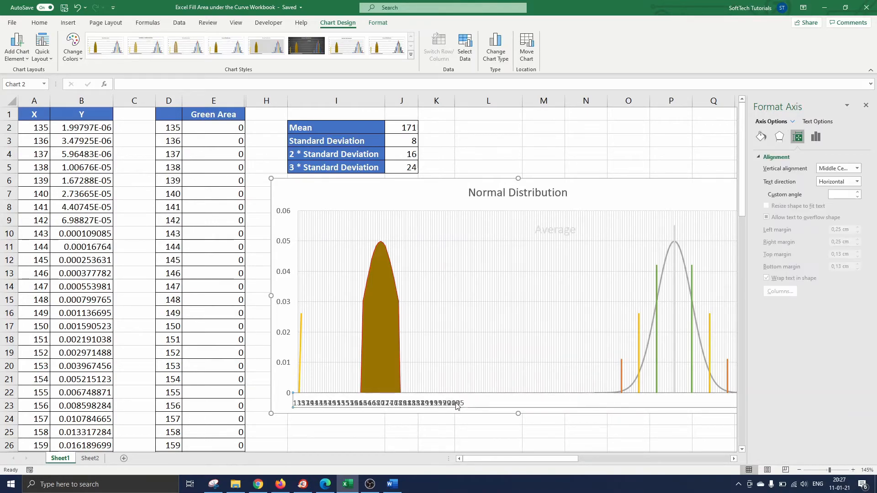
click(816, 137)
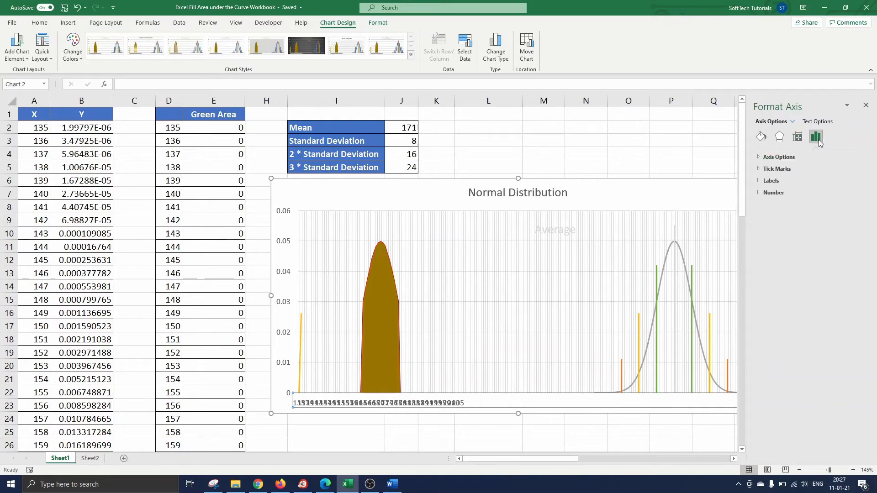
click(778, 157)
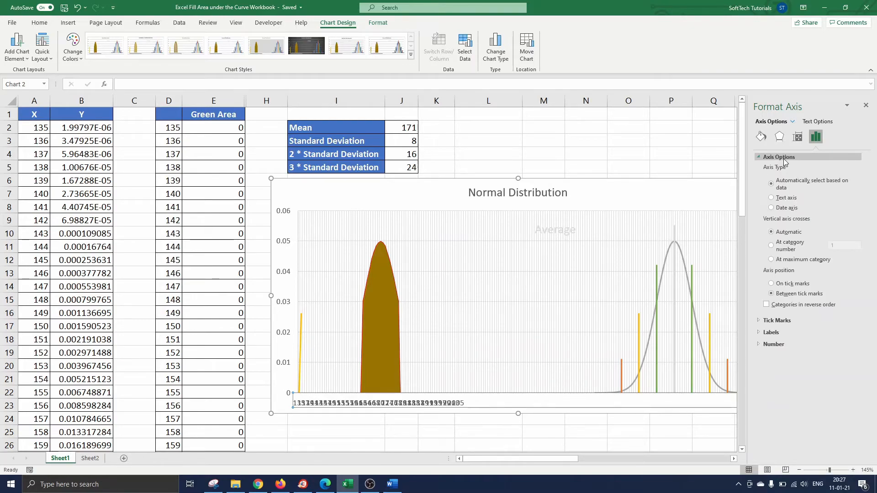
click(771, 209)
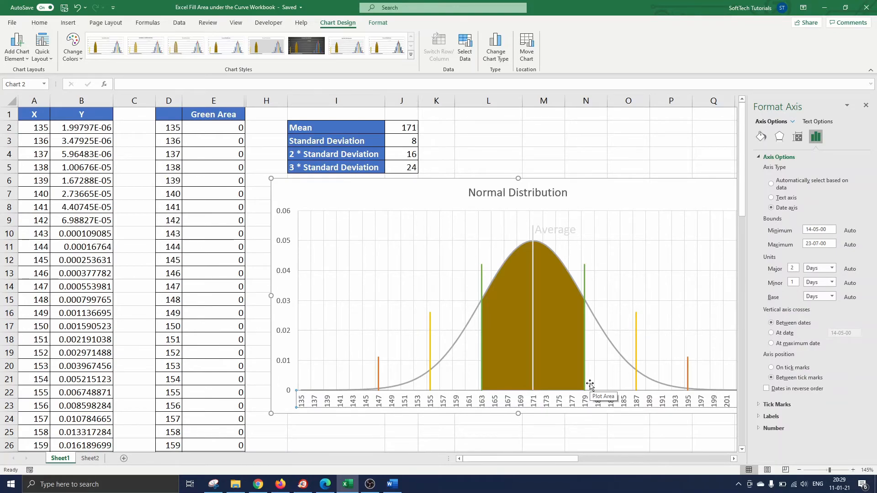
Give the brown filled area series a grey border.
click(555, 342)
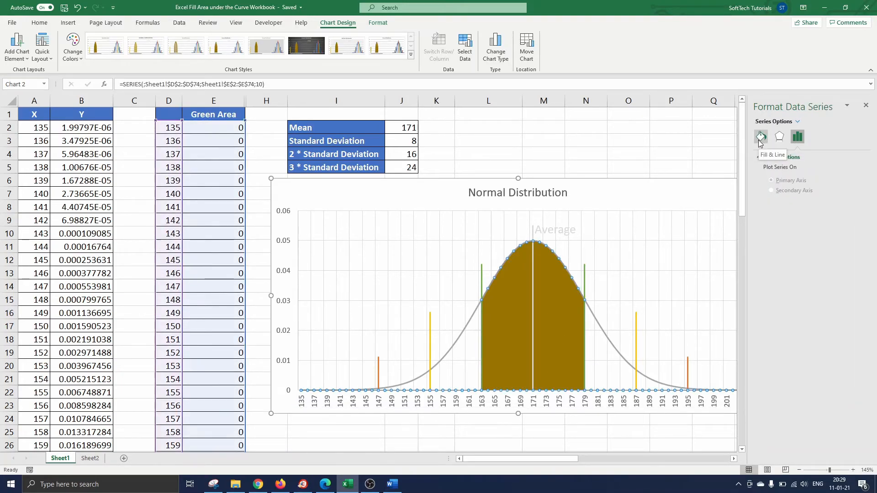
click(758, 140)
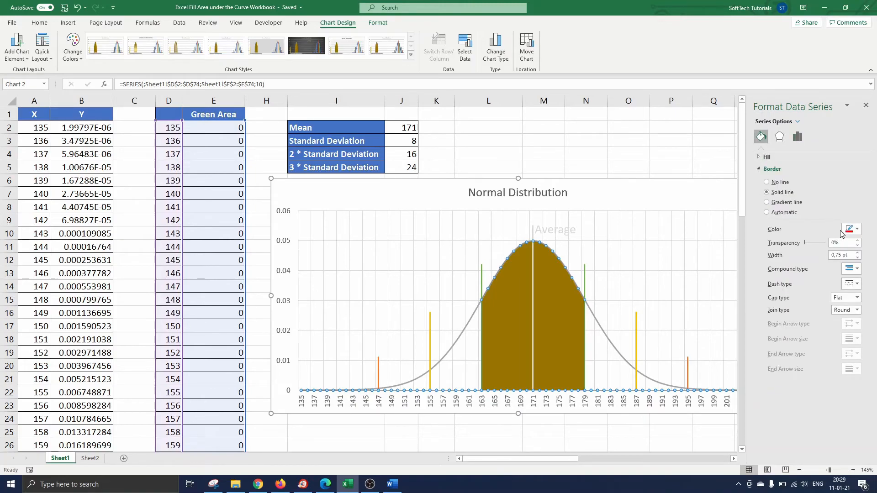
click(856, 229)
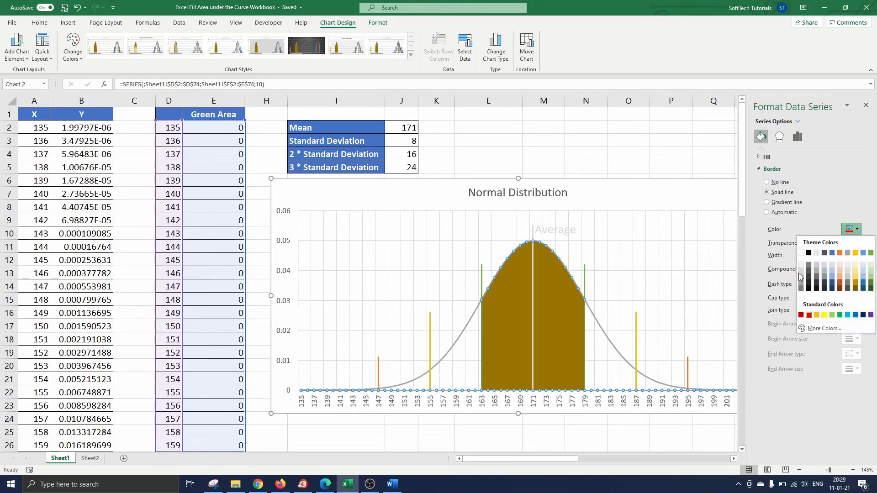
click(848, 253)
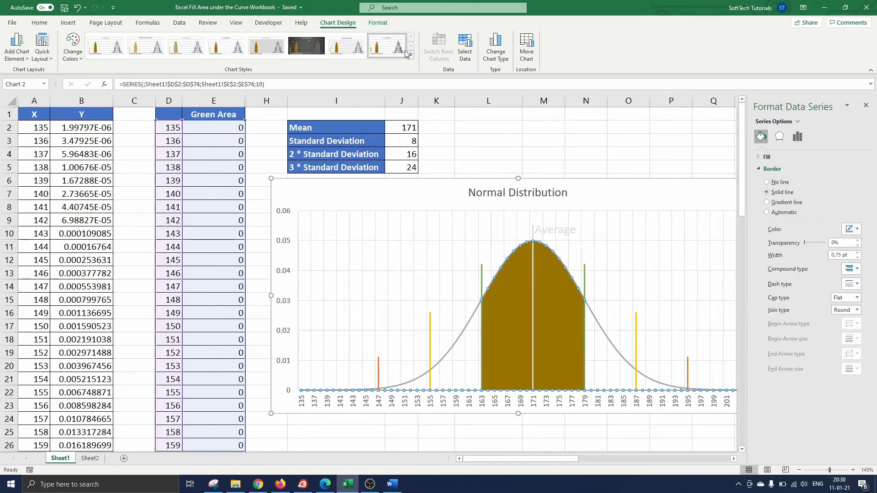
Change the area's shape fill to light green.
click(385, 29)
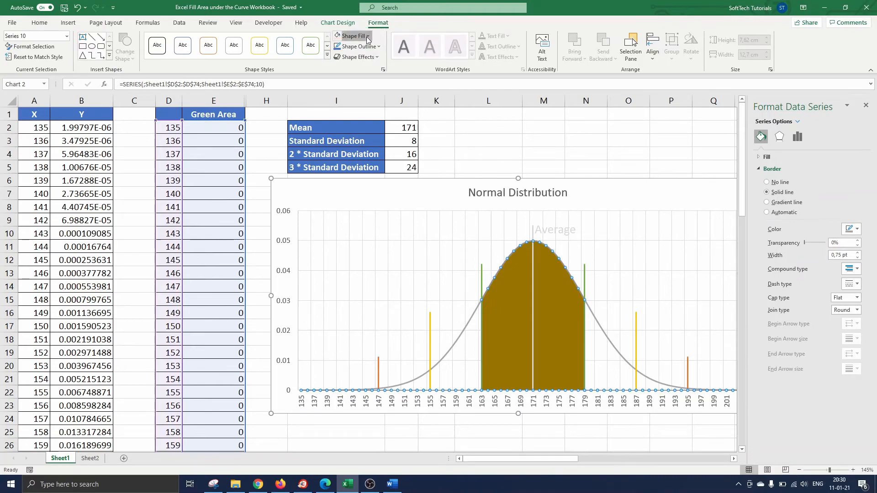
click(367, 36)
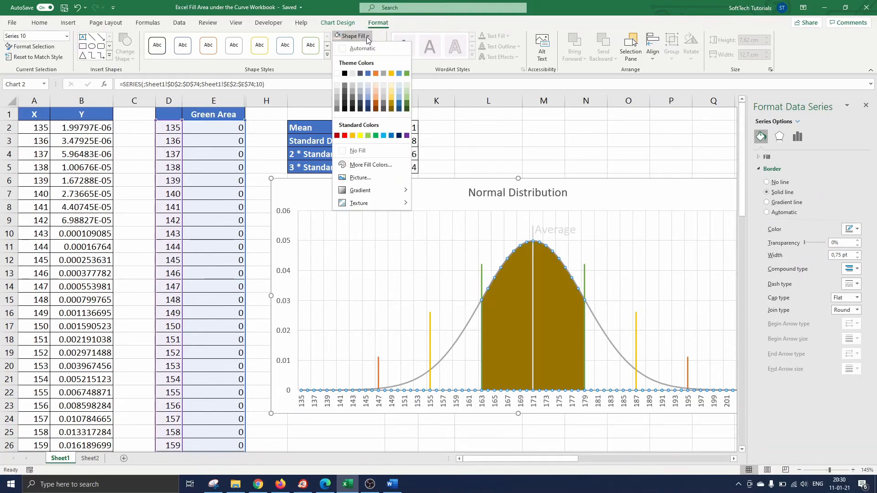
click(407, 86)
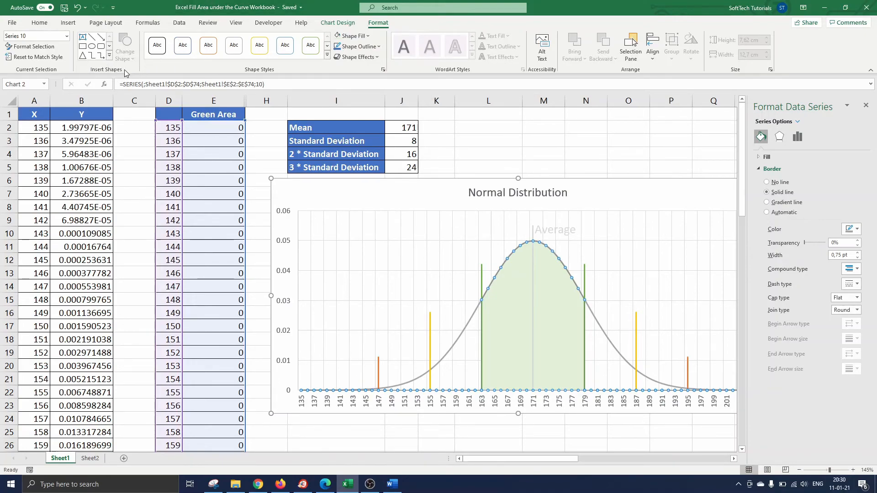
Draw a double-headed arrow line from the 163 line to the 179 line.
click(110, 55)
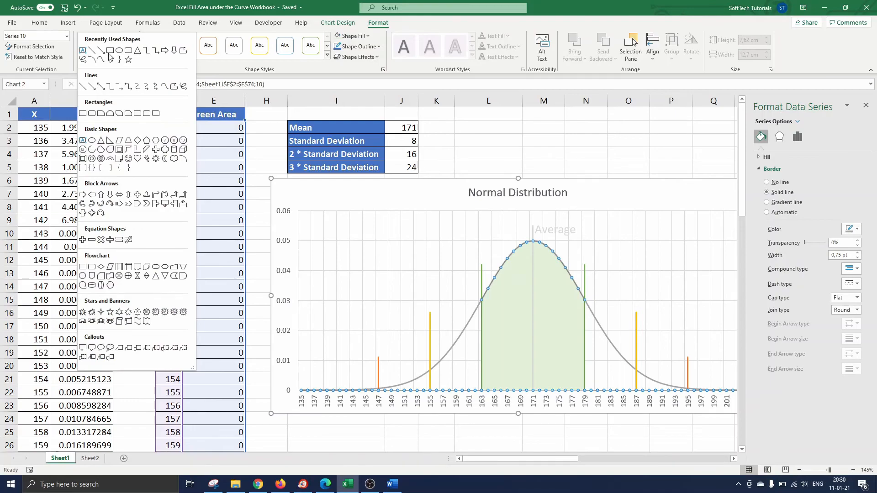
click(101, 85)
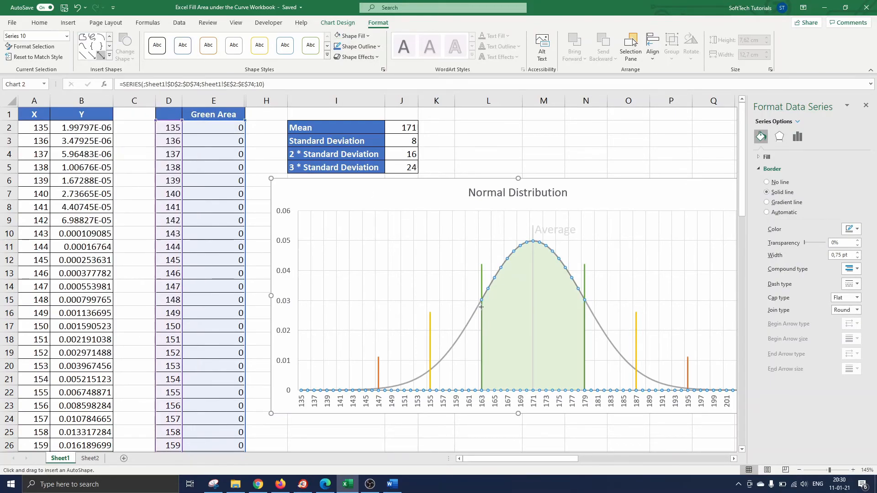
drag(481, 306, 584, 308)
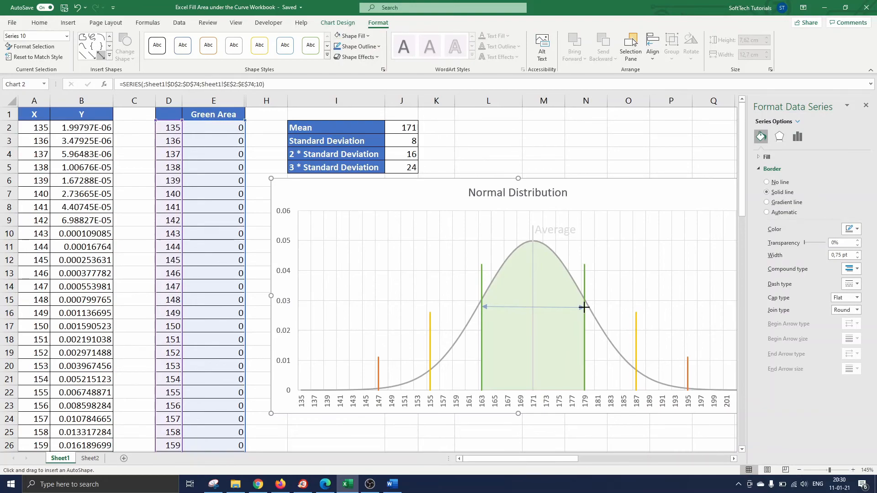
drag(584, 308, 584, 307)
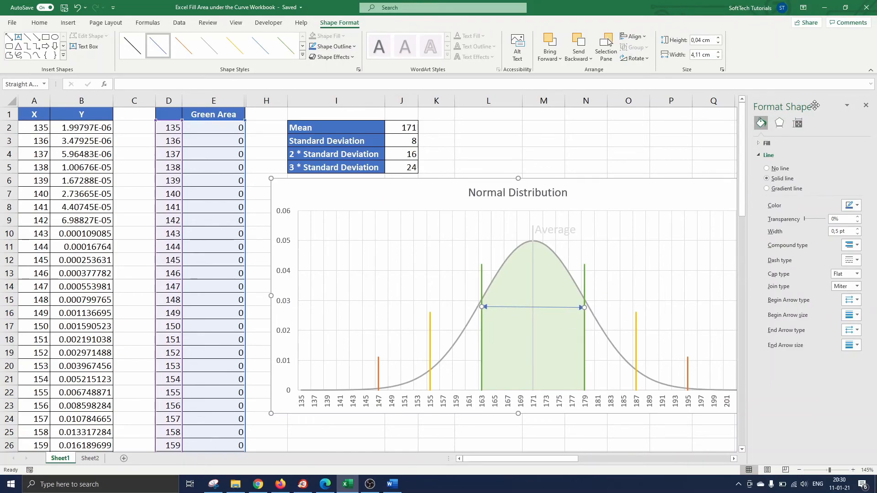
Make the arrow line green and 1.5 pt wide.
click(850, 205)
click(871, 233)
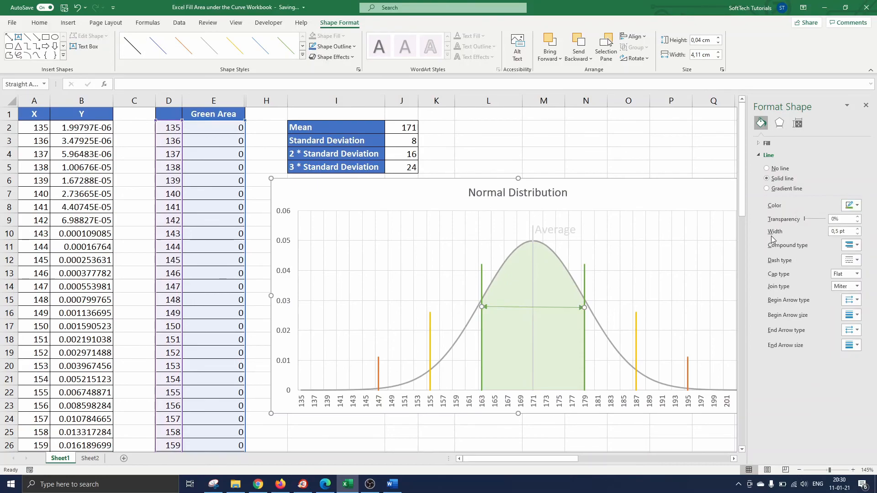
click(858, 229)
click(858, 230)
click(858, 230)
click(858, 229)
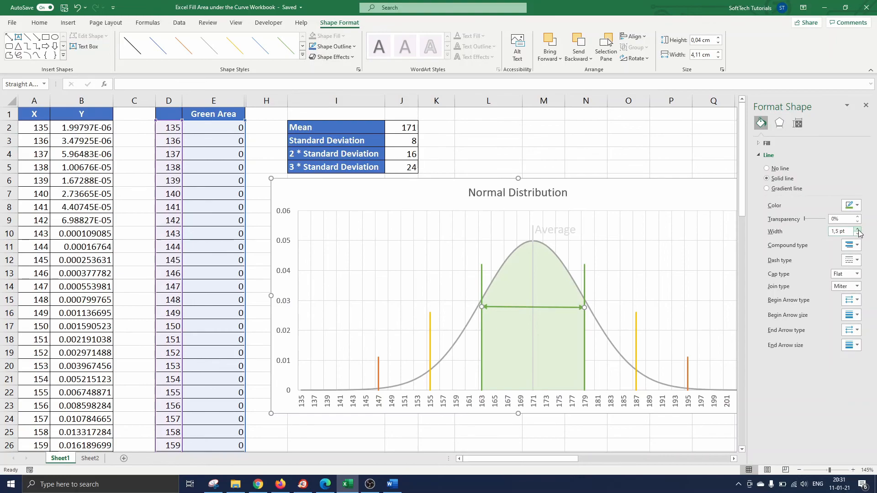